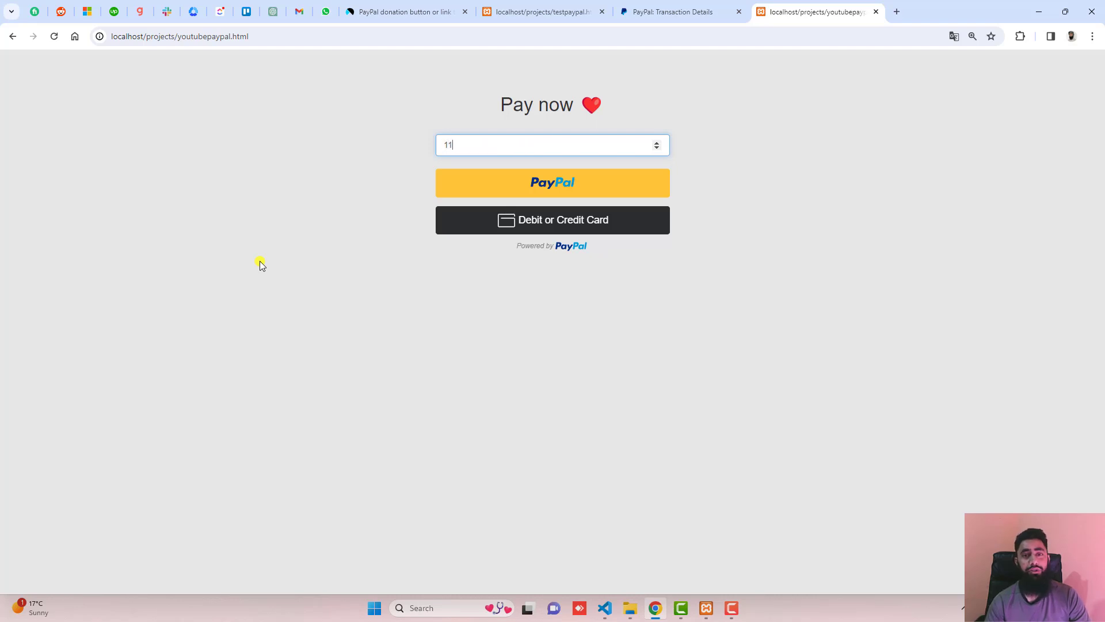
Step: Step out of the amount field on youtubepaypal.html and close that test tab
click(526, 219)
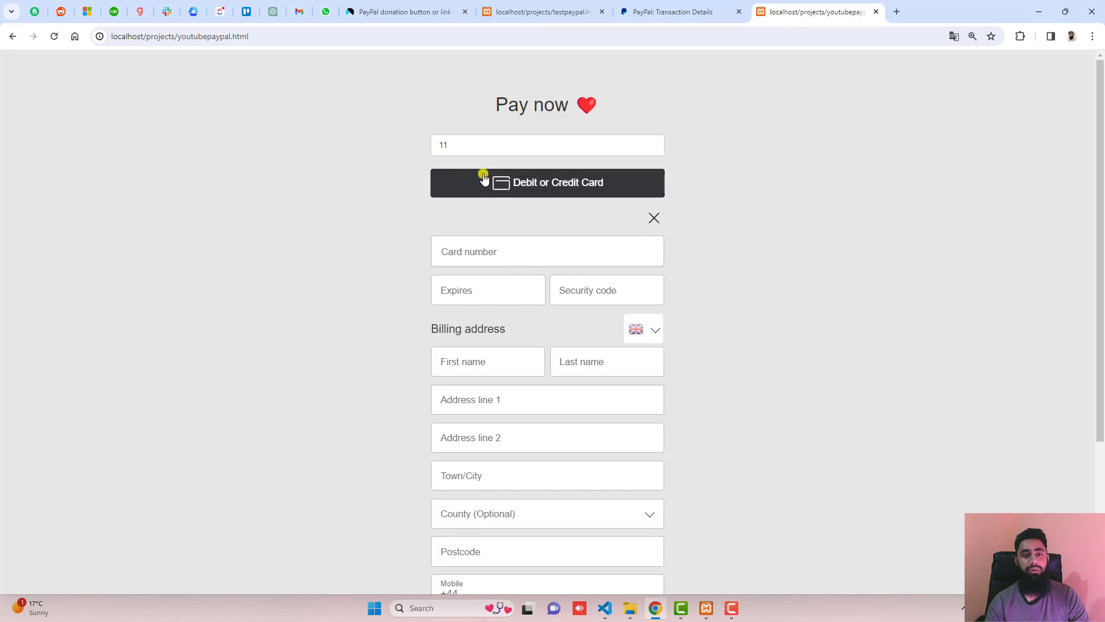
scroll(512, 328, down, 3)
scroll(512, 328, up, 3)
click(875, 11)
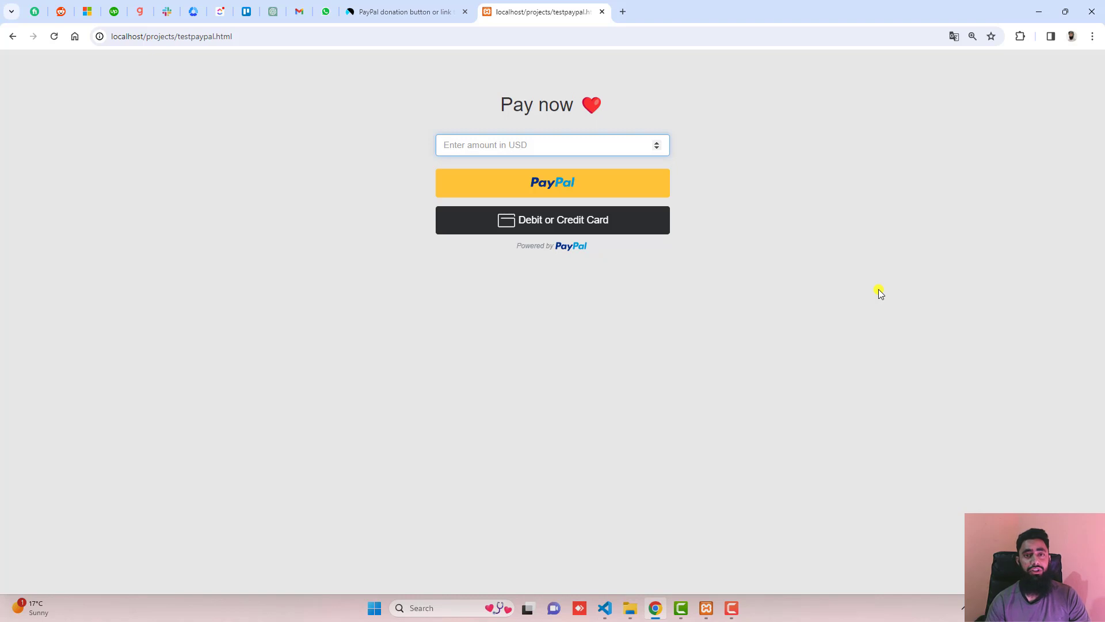
Step: Copy the tutorial's code, then pay $14 through PayPal sandbox checkout on testpaypal.html
click(413, 12)
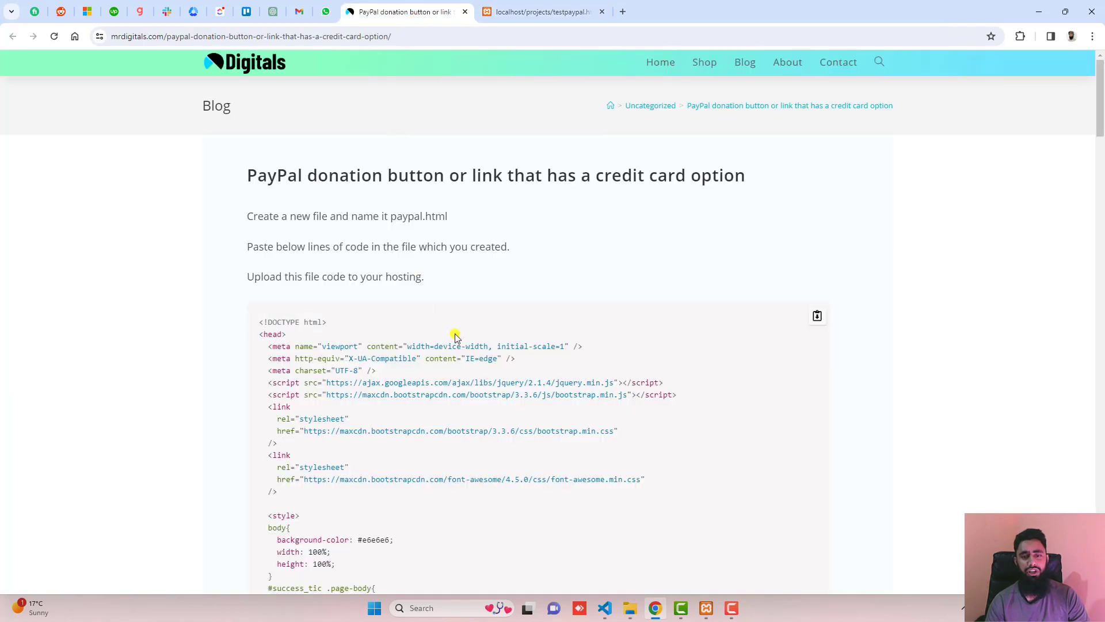
click(817, 317)
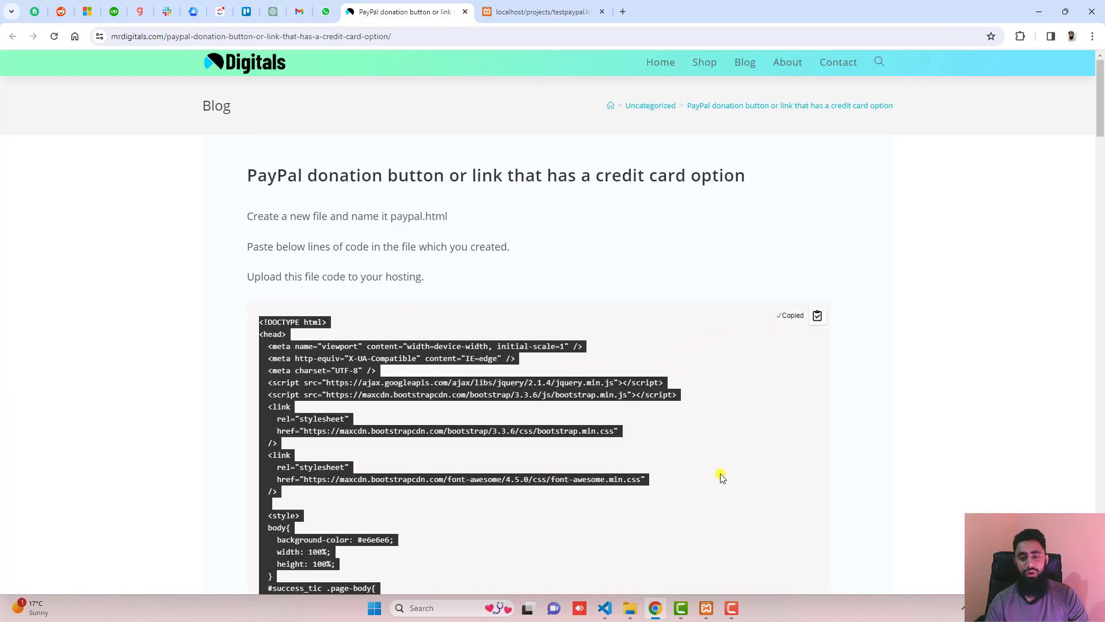
click(542, 12)
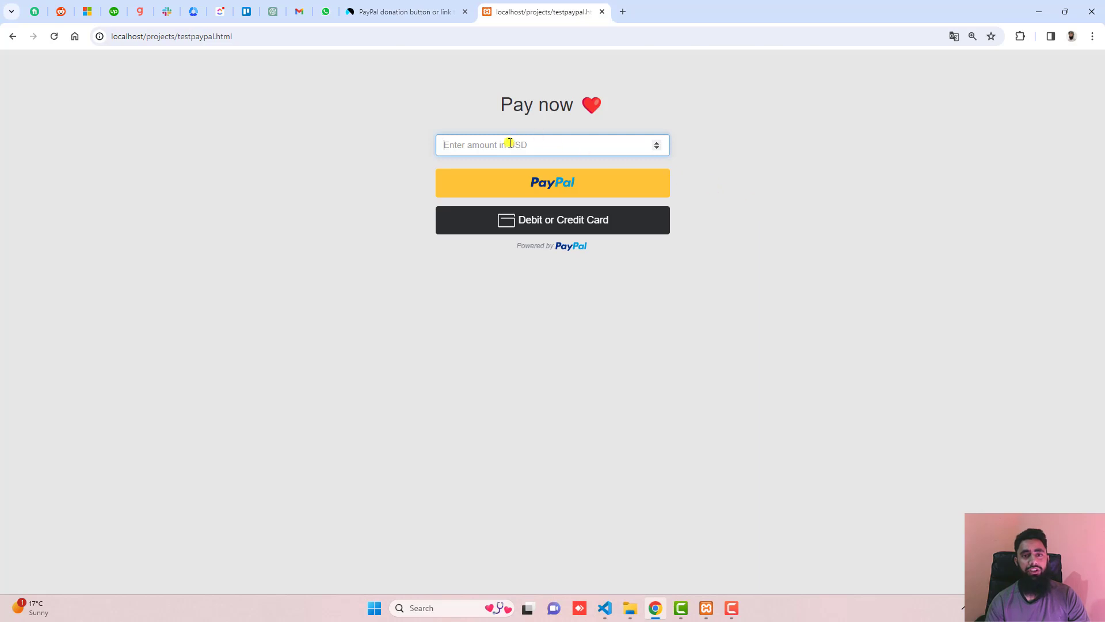
text(1)
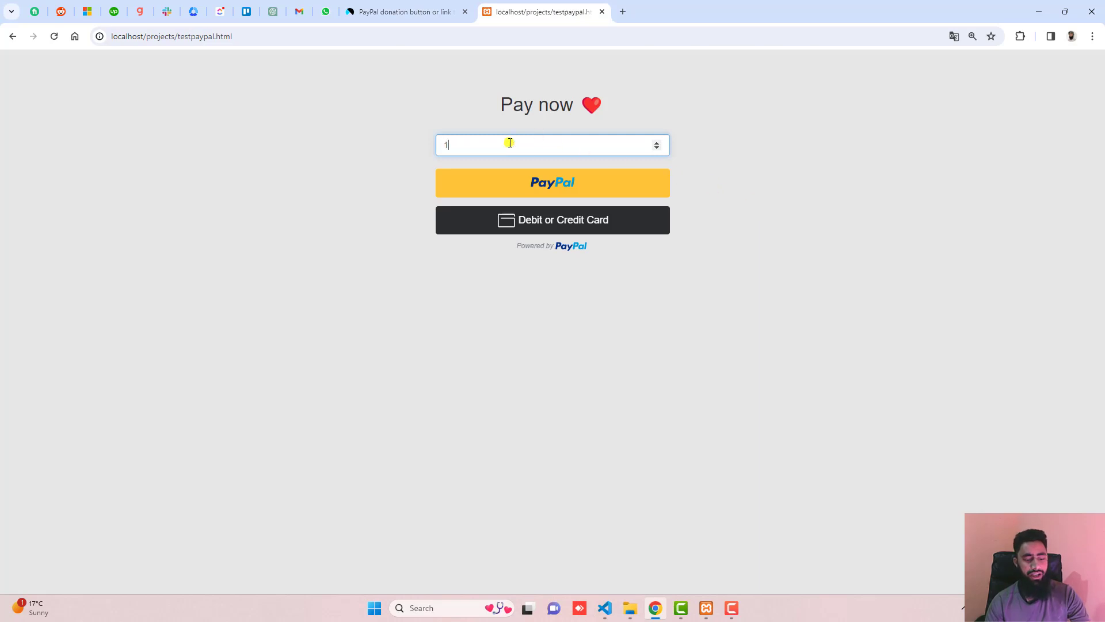
text(4)
click(579, 191)
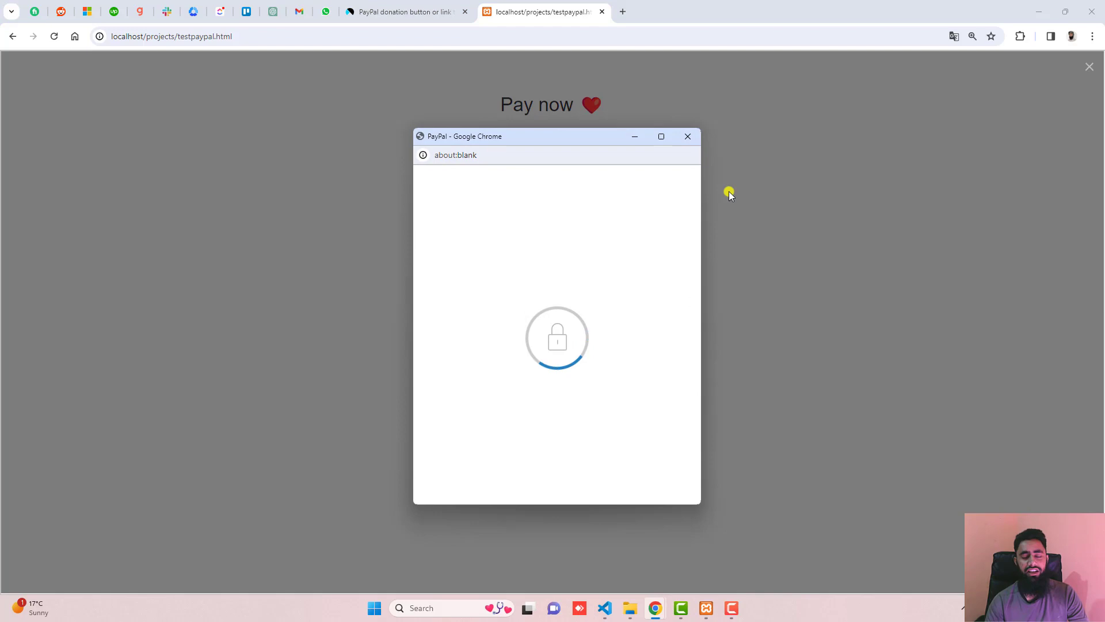
click(545, 423)
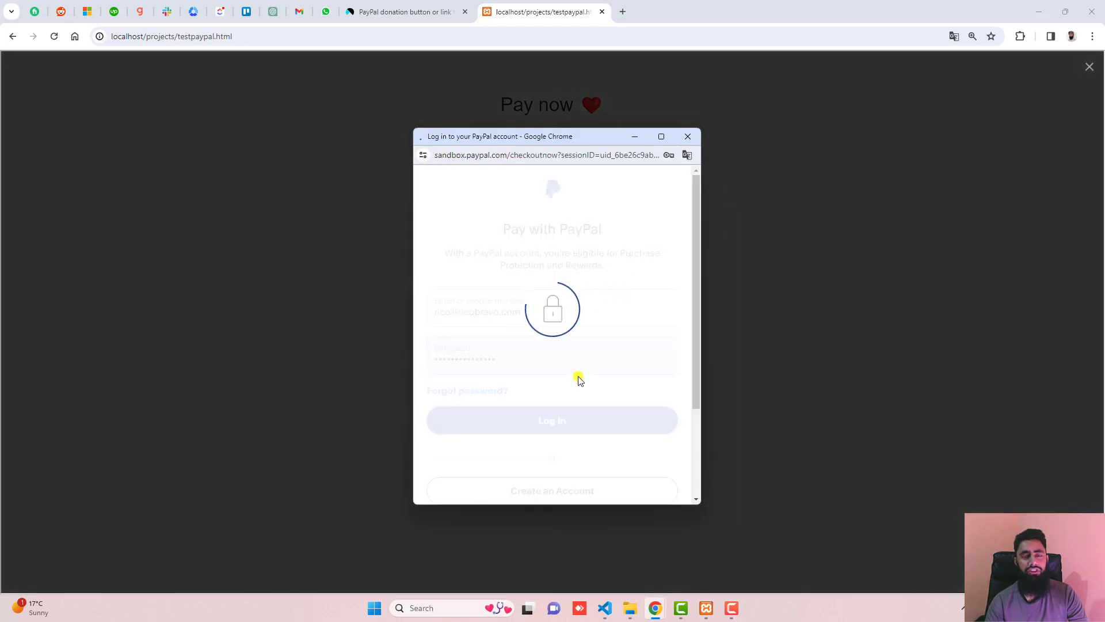
click(528, 449)
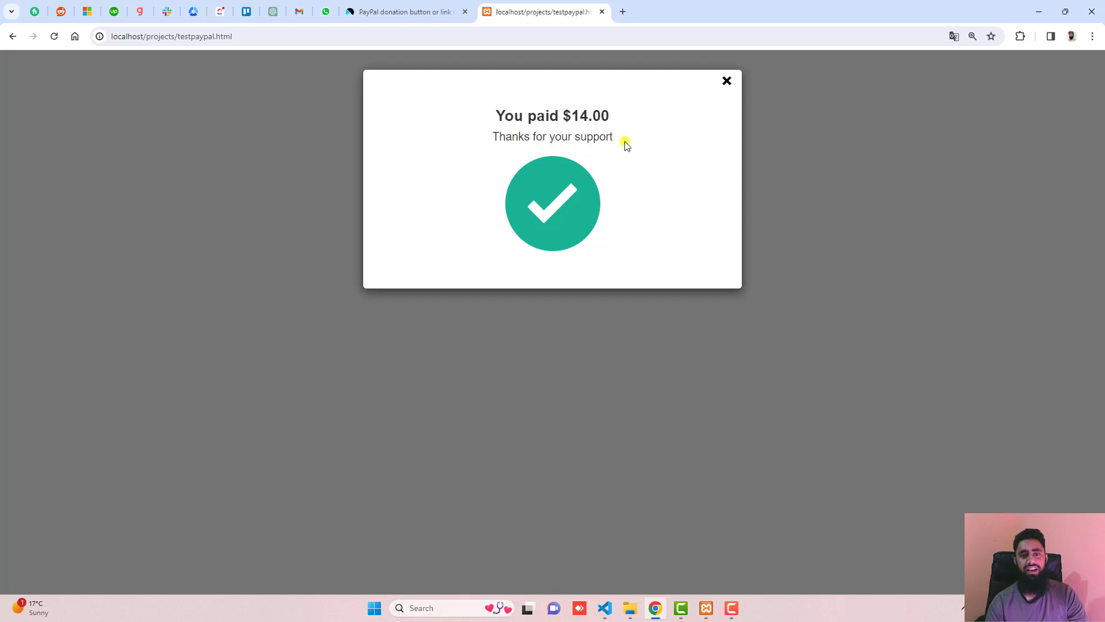
Step: Open sandbox.paypal.com in a new tab and log in
key(ctrl+t)
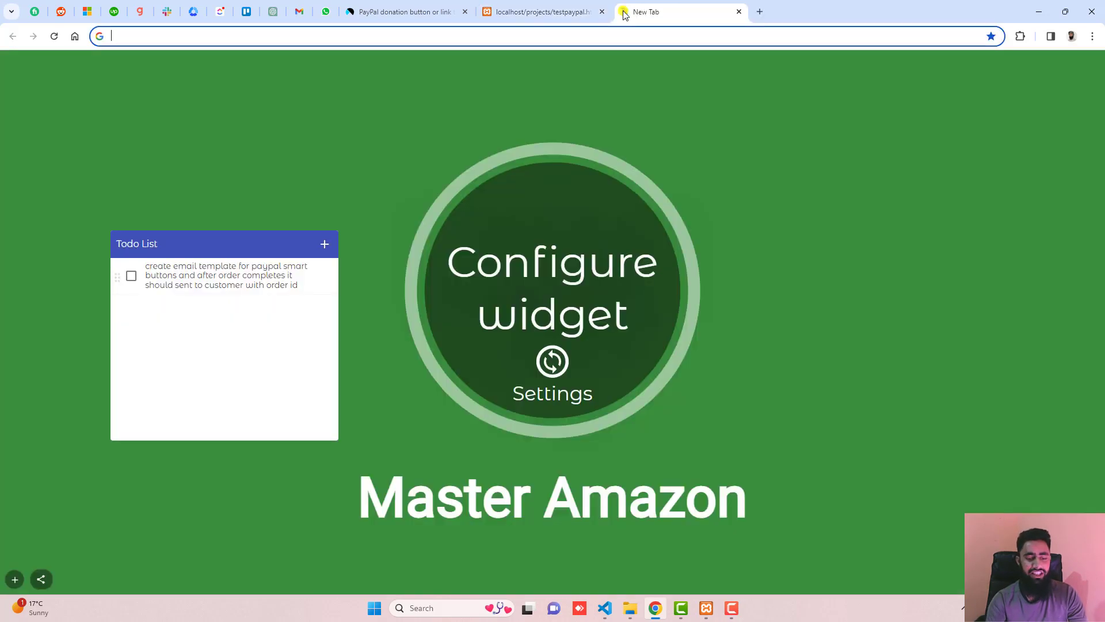
text(sand)
key(Return)
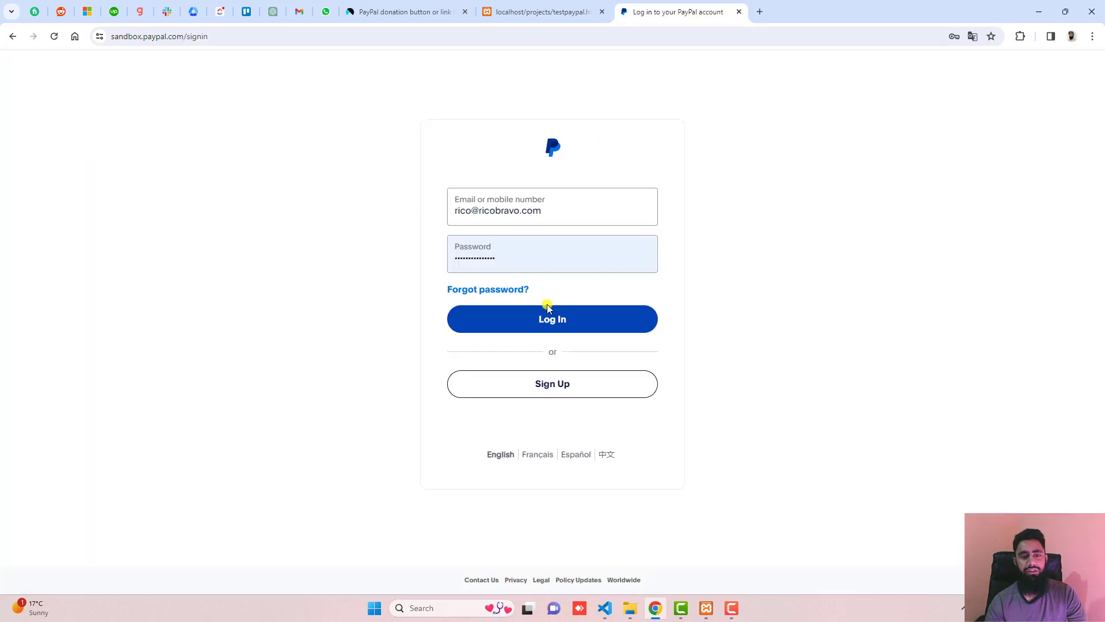
click(553, 318)
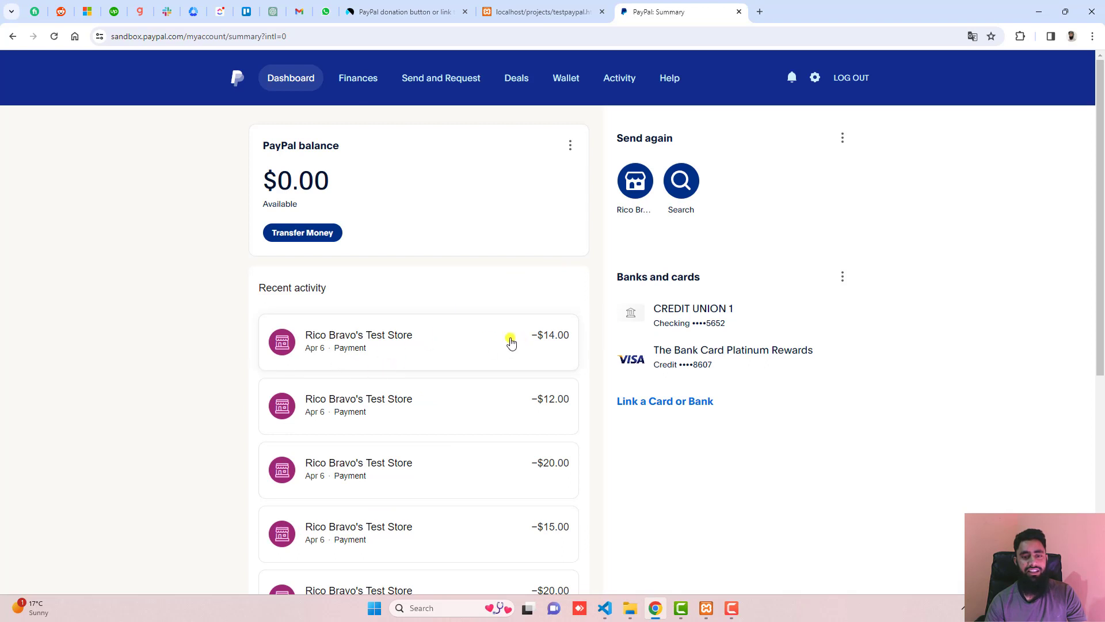
Step: Open the $14.00 transaction, select 'Software Service', and return to the tutorial tab
click(552, 333)
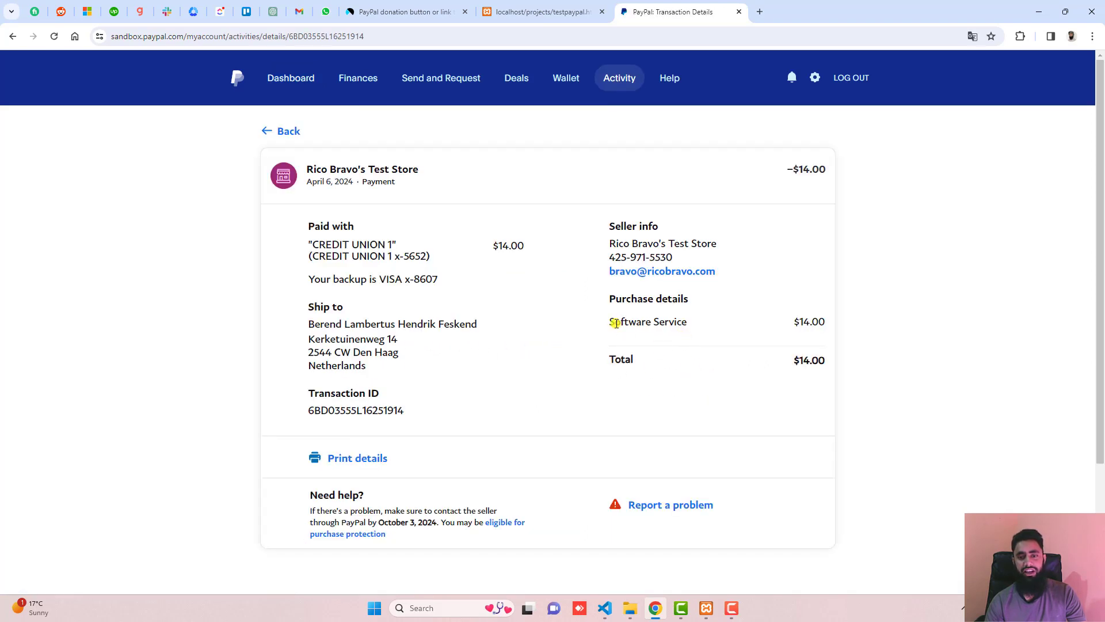
drag(610, 321, 695, 324)
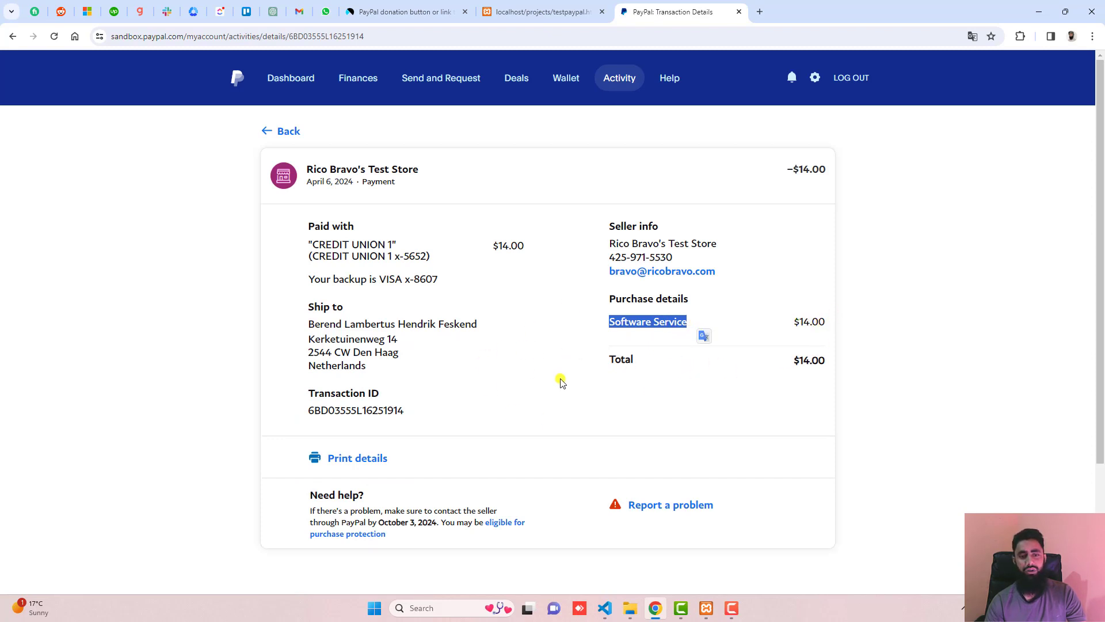
click(415, 12)
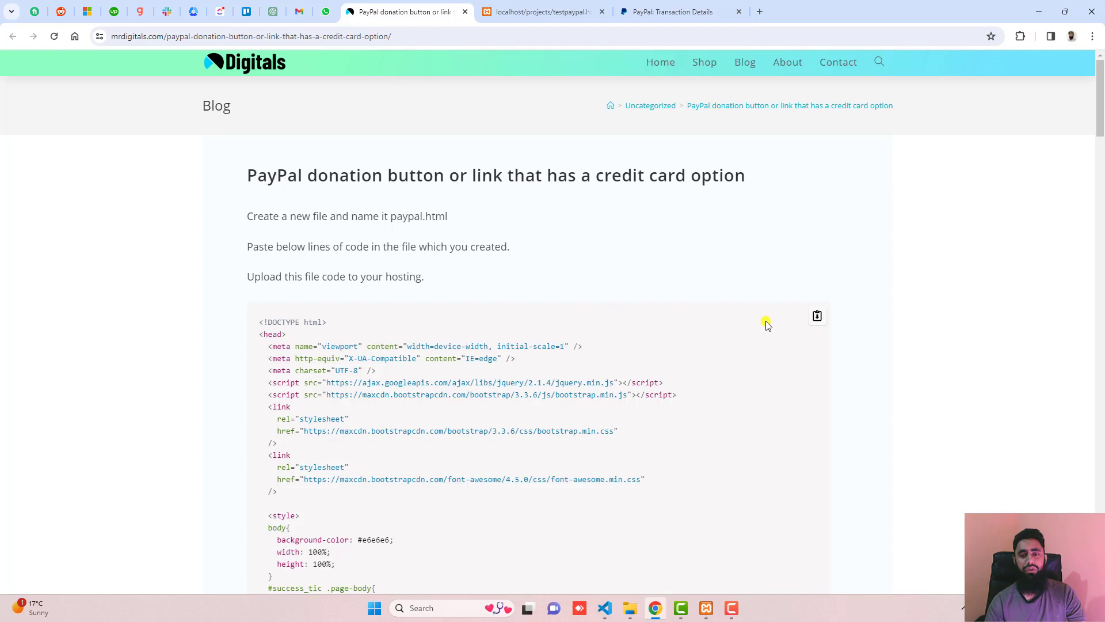
Step: Copy the tutorial code and create a new text document in the projects folder
click(818, 317)
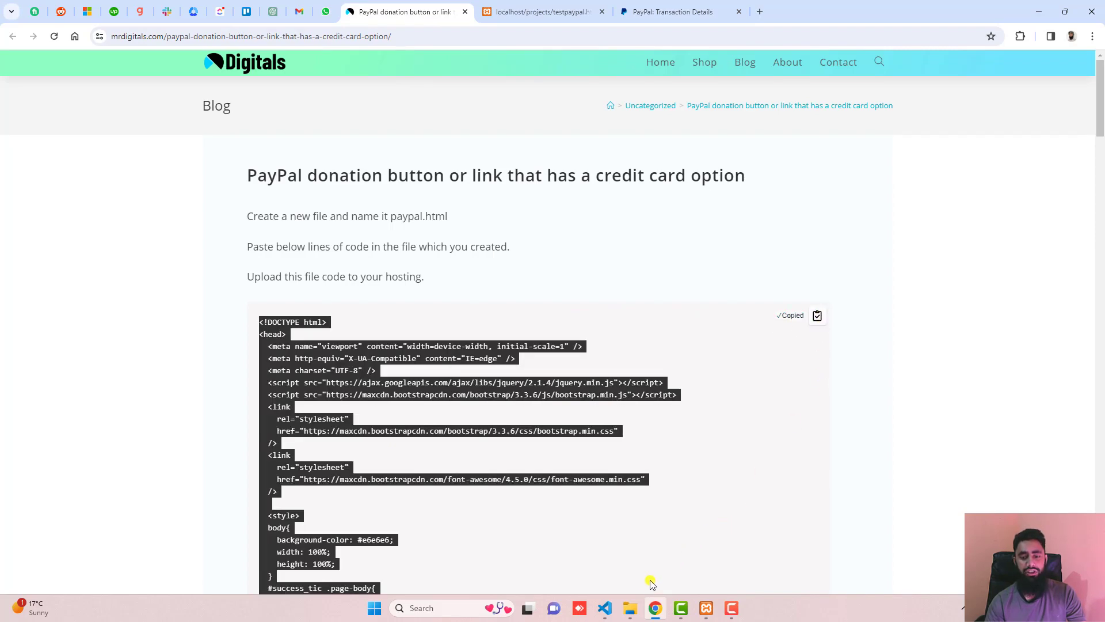
click(630, 607)
right_click(803, 321)
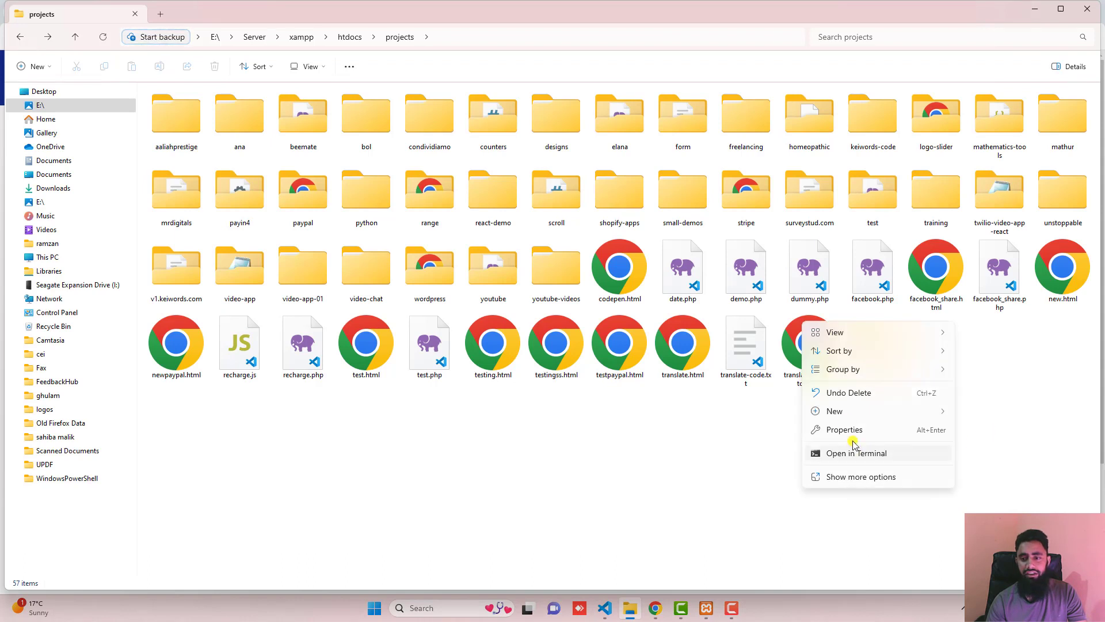
click(834, 412)
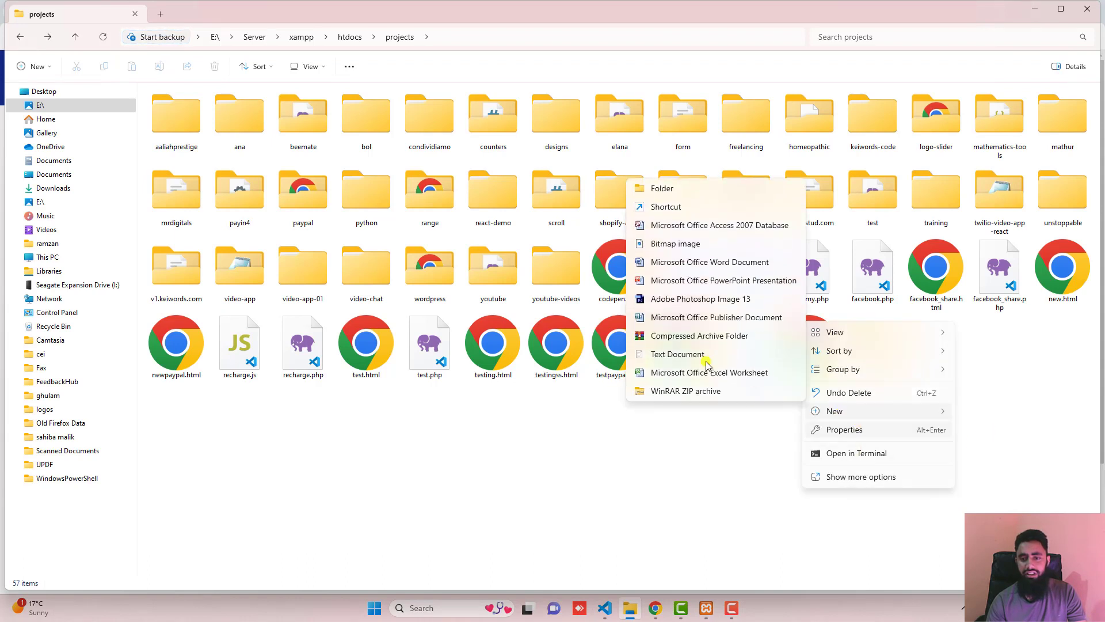
click(677, 354)
text(youtubepaypal)
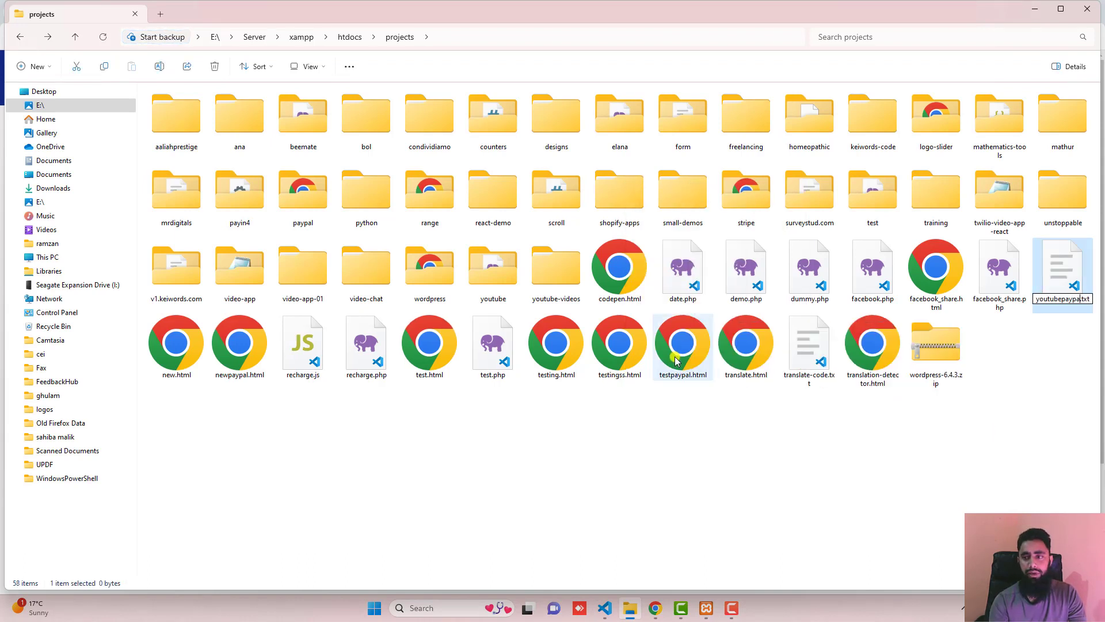
text(.html)
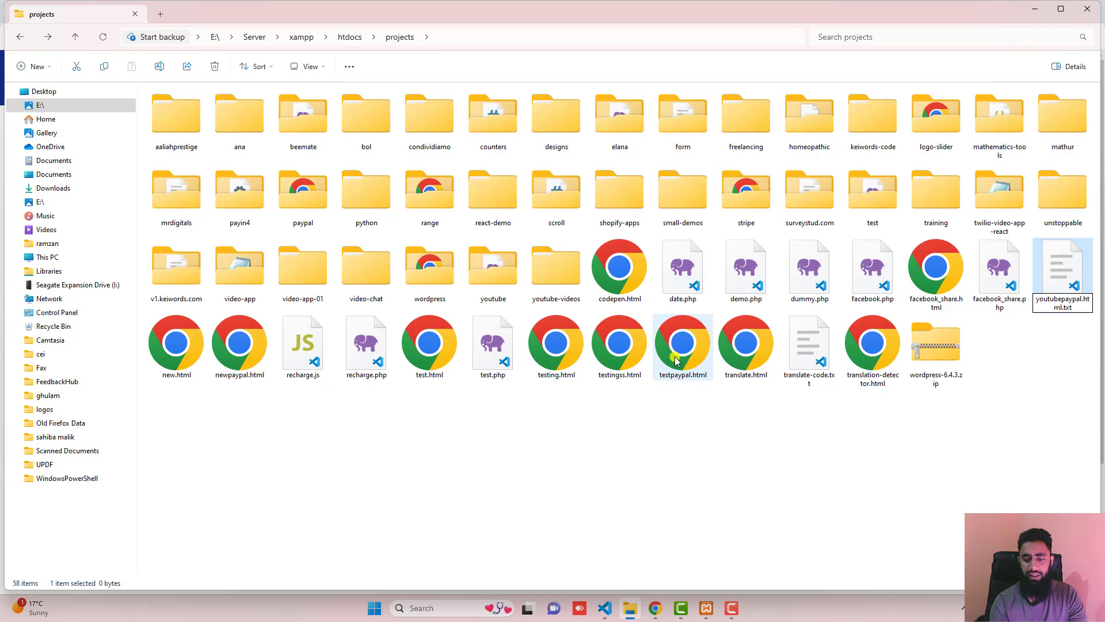
Step: Name the file youtubepaypal.html and open it with Visual Studio Code
key(Return)
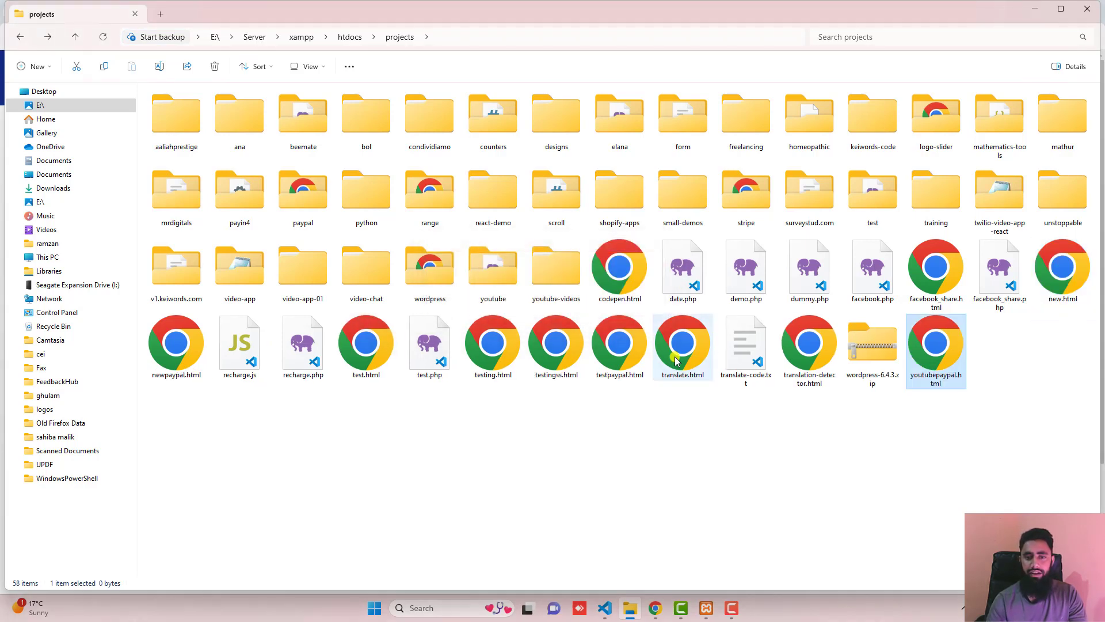
right_click(932, 354)
mouse_move(969, 403)
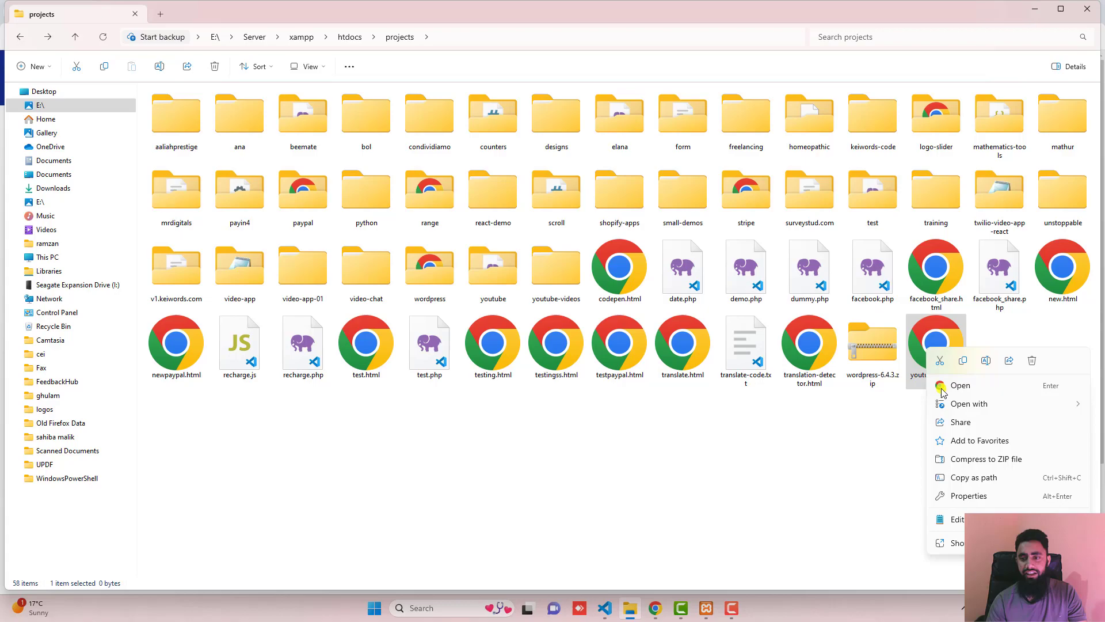
click(859, 440)
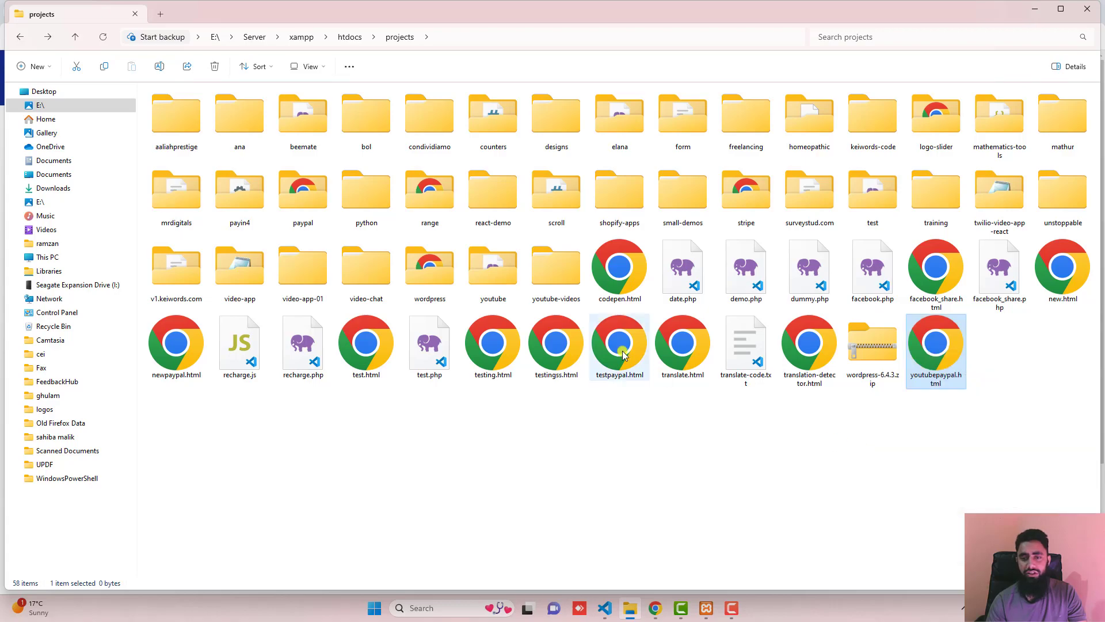
Step: Copy the whole PayPal code block from the blog post in Chrome
key(alt+Tab)
key(alt+Tab)
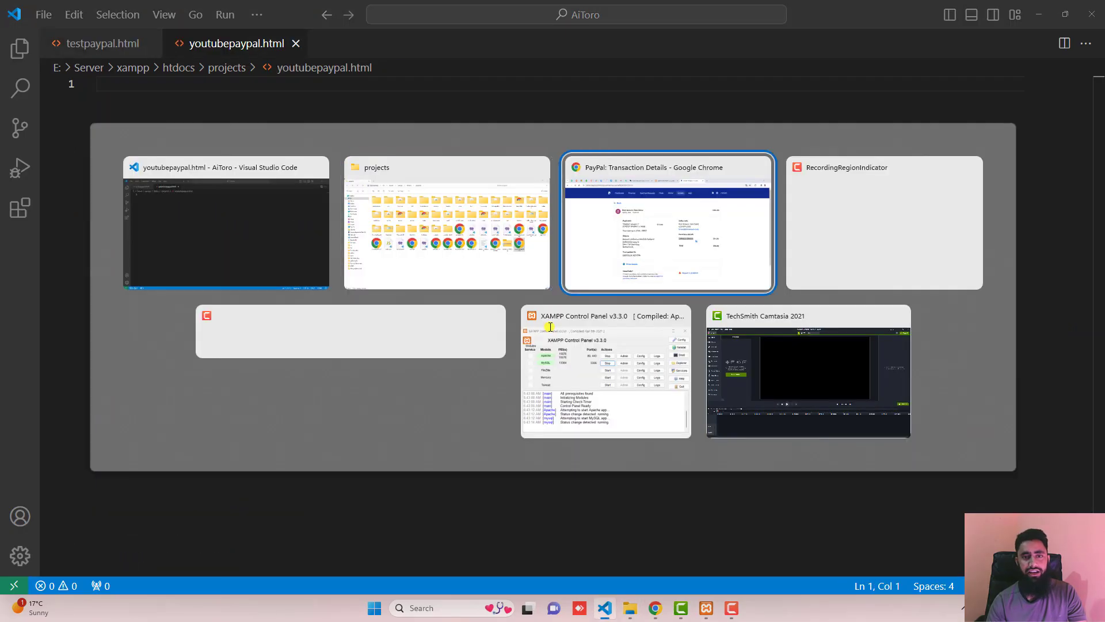
click(406, 11)
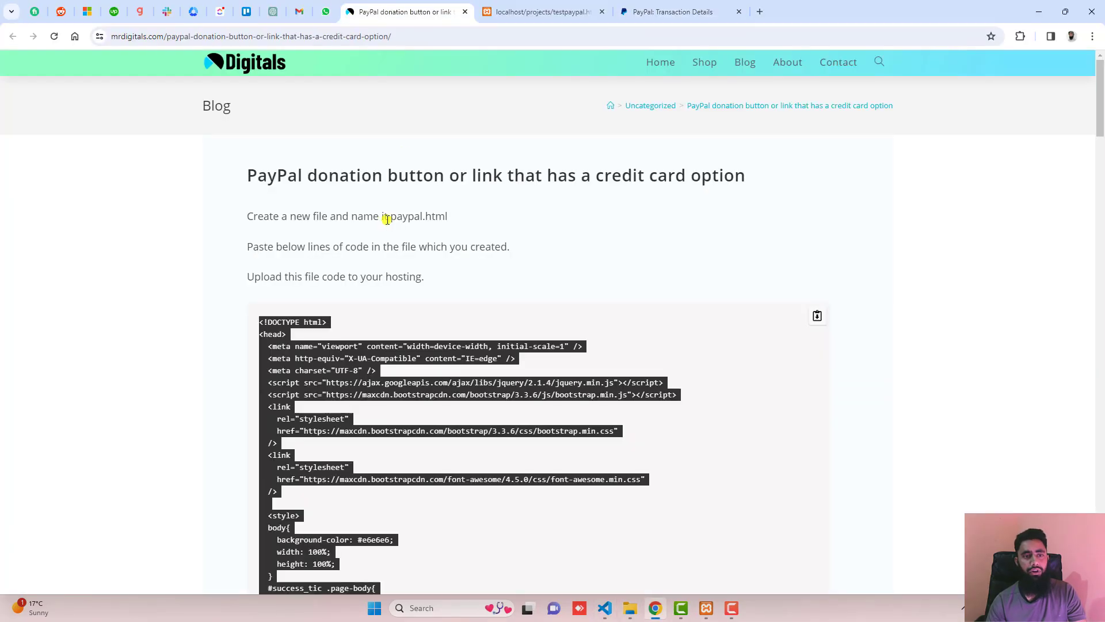
click(816, 316)
Step: Paste the code into youtubepaypal.html and select the CLIENT_ID placeholder
key(alt+Tab)
key(ctrl+v)
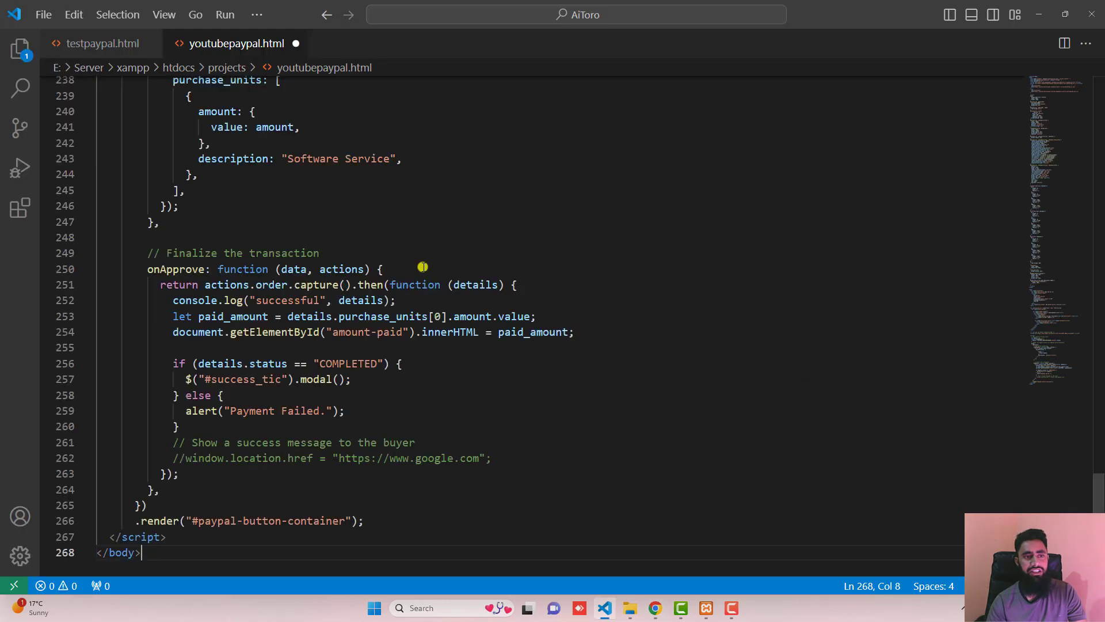
scroll(437, 304, up, 5)
scroll(484, 311, up, 5)
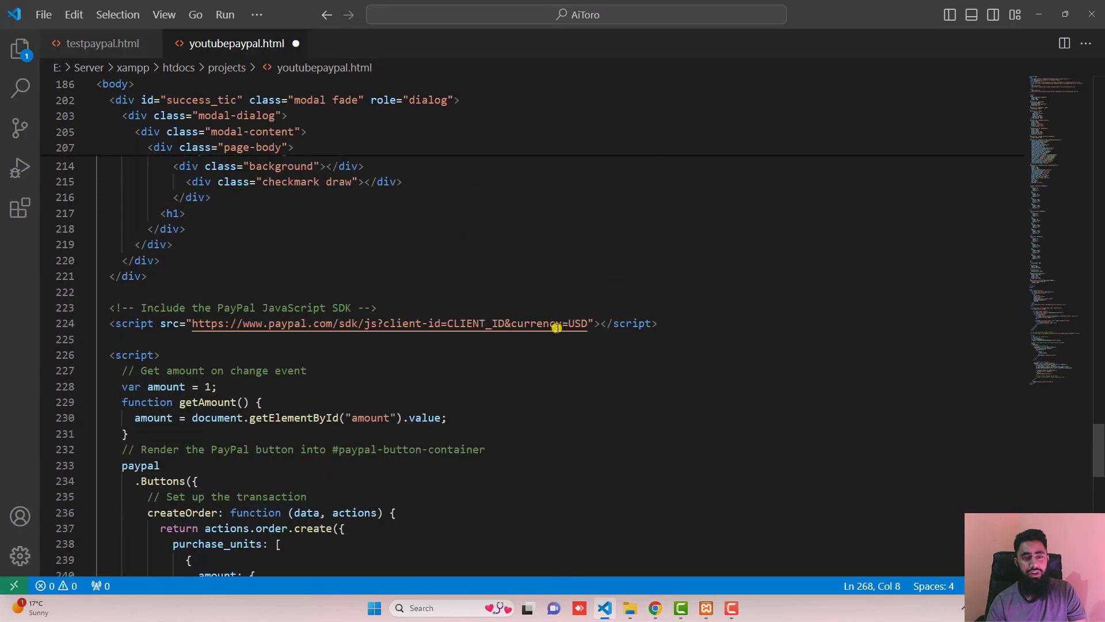
scroll(519, 320, up, 5)
scroll(557, 328, down, 2)
scroll(556, 329, down, 3)
double_click(470, 323)
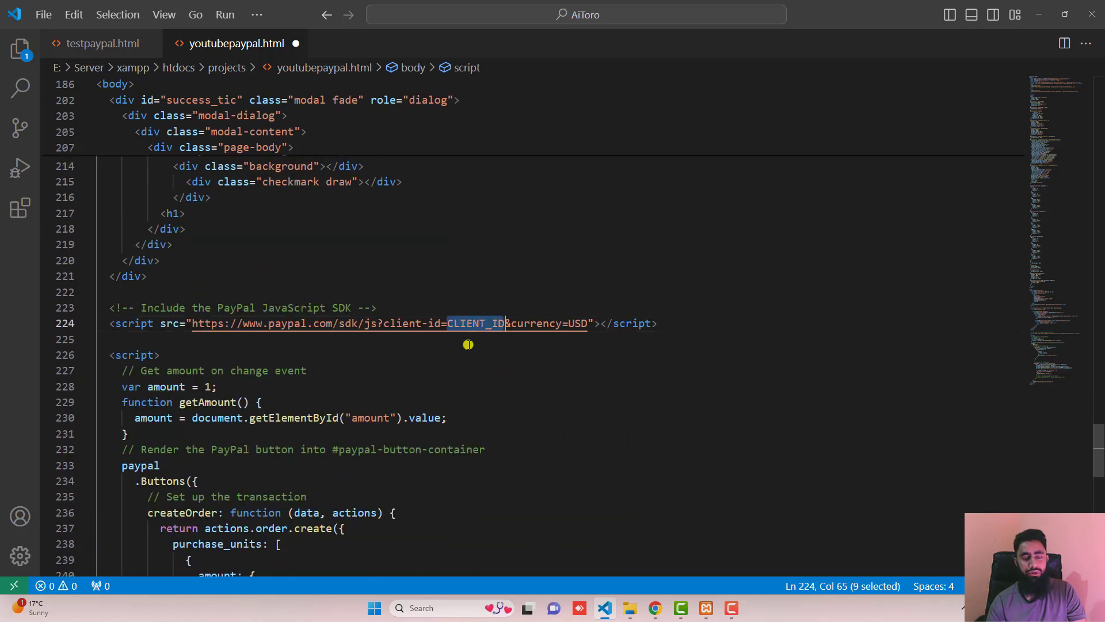
Step: Copy the client-id from testpaypal.html line 224 and paste it over CLIENT_ID
click(91, 43)
scroll(691, 328, down, 8)
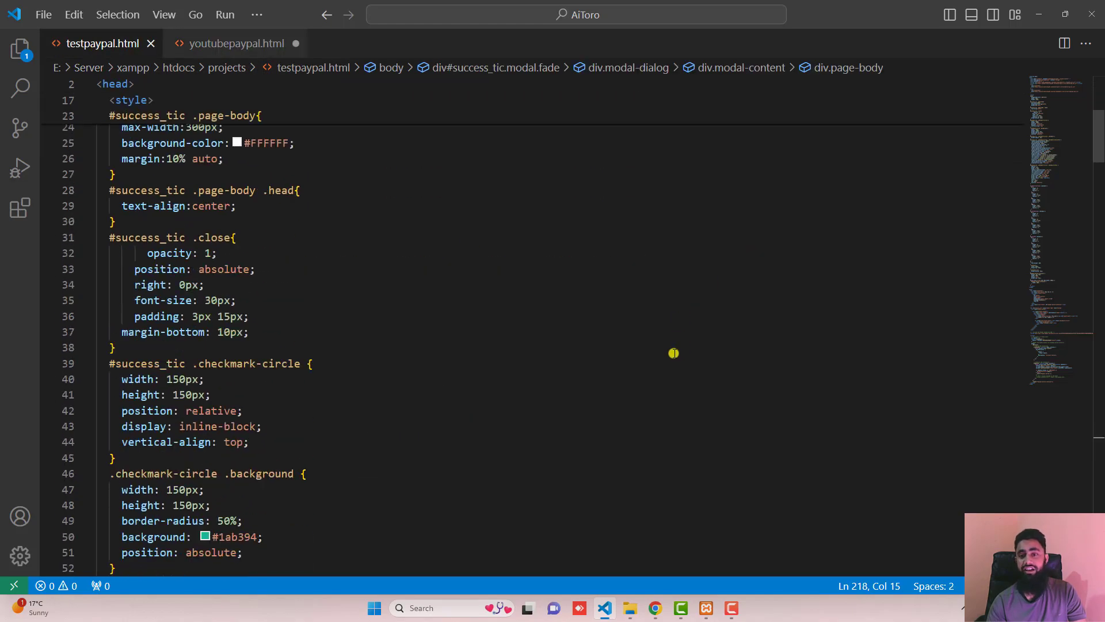
drag(1099, 155, 1099, 442)
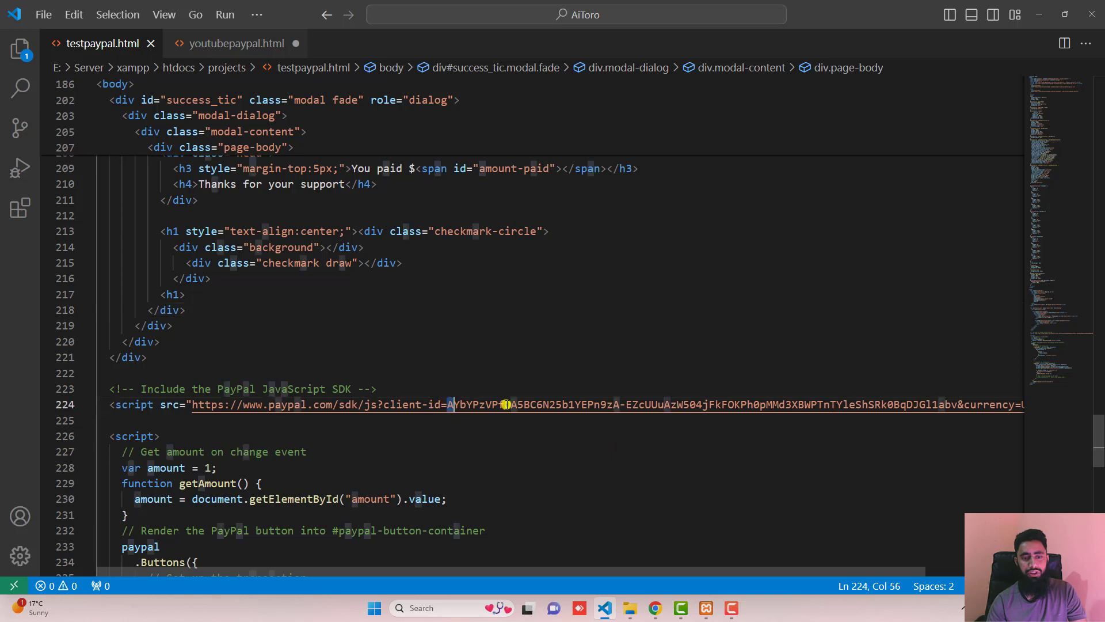
drag(447, 404, 956, 404)
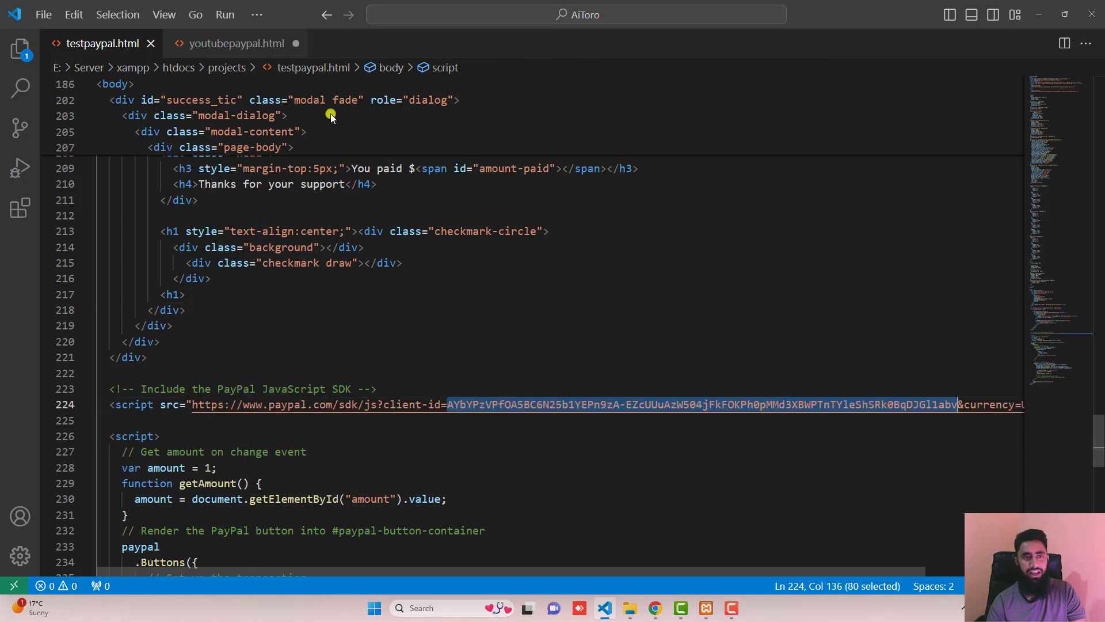
click(237, 43)
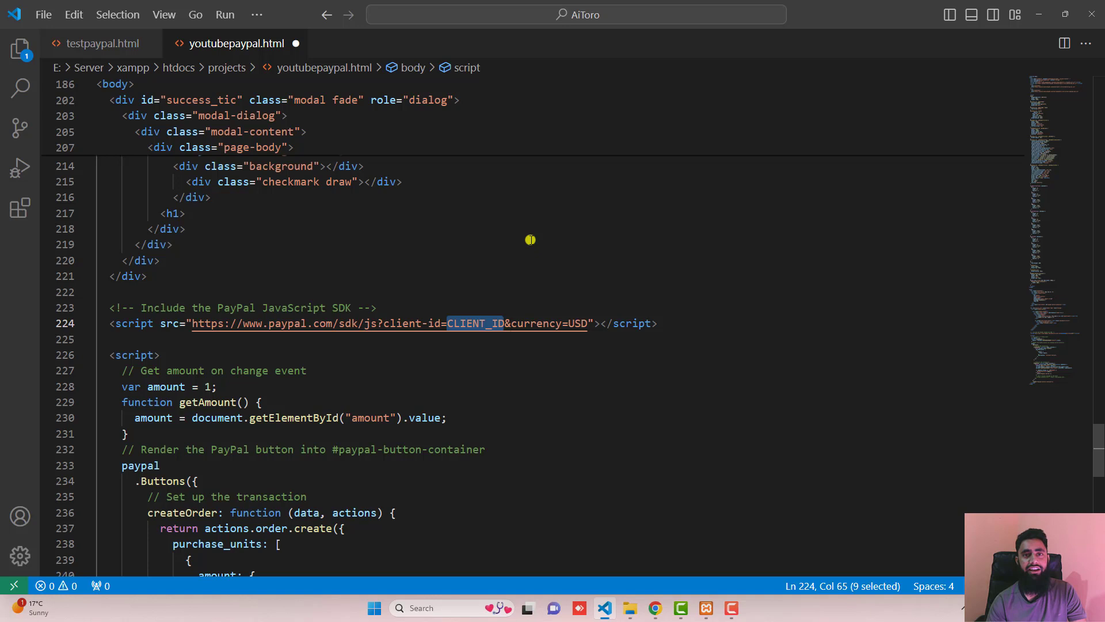
key(ctrl+v)
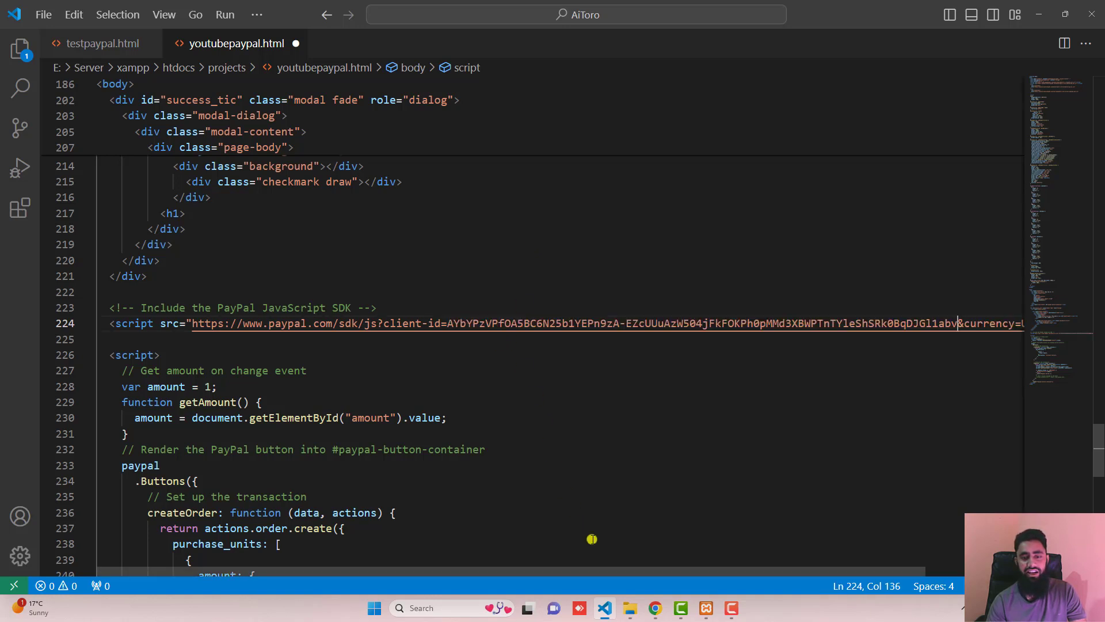
drag(600, 573, 733, 570)
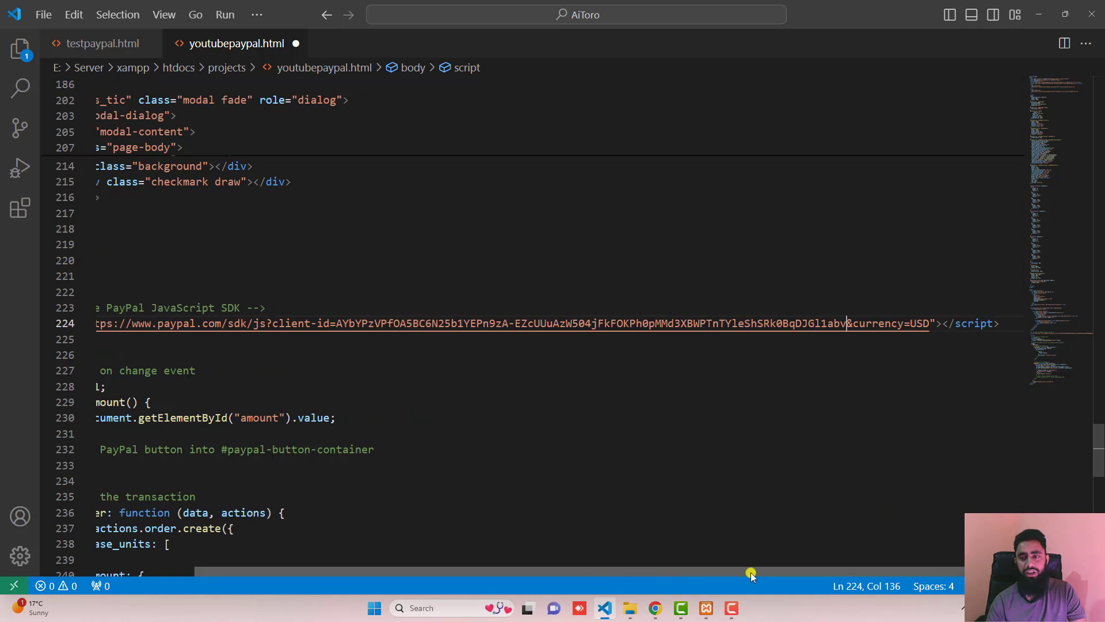
double_click(920, 323)
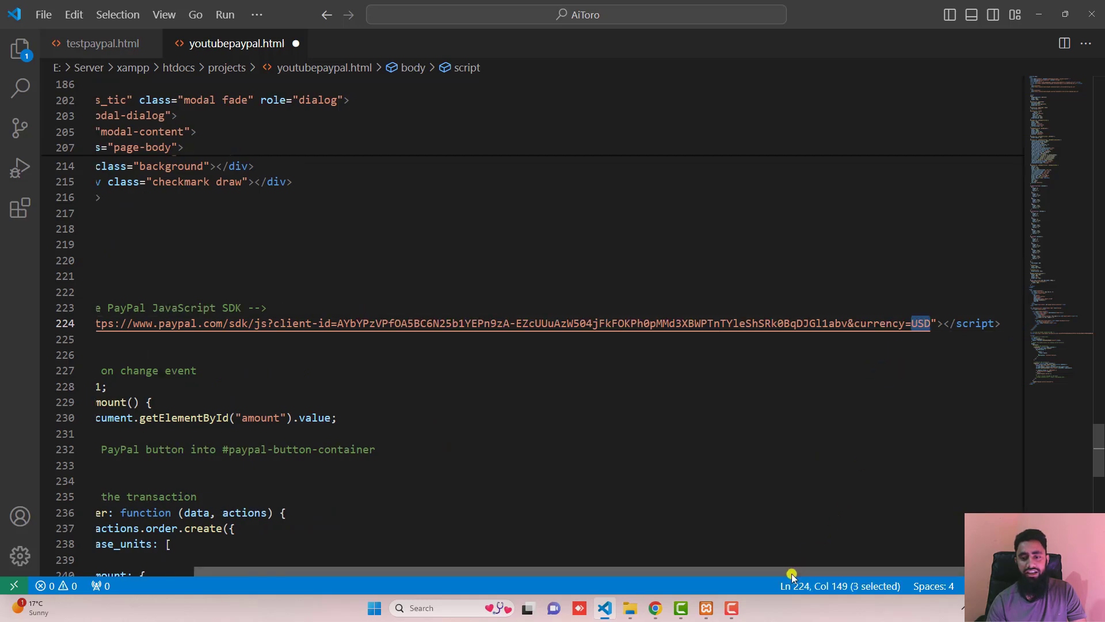
drag(800, 570, 436, 553)
scroll(289, 311, up, 7)
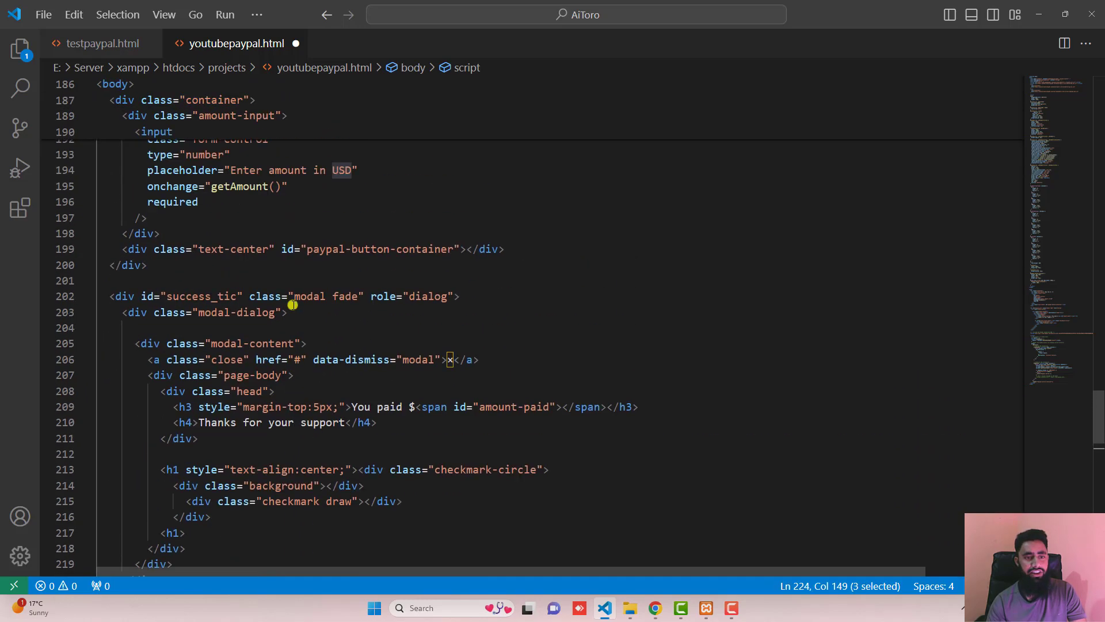
drag(230, 315, 350, 315)
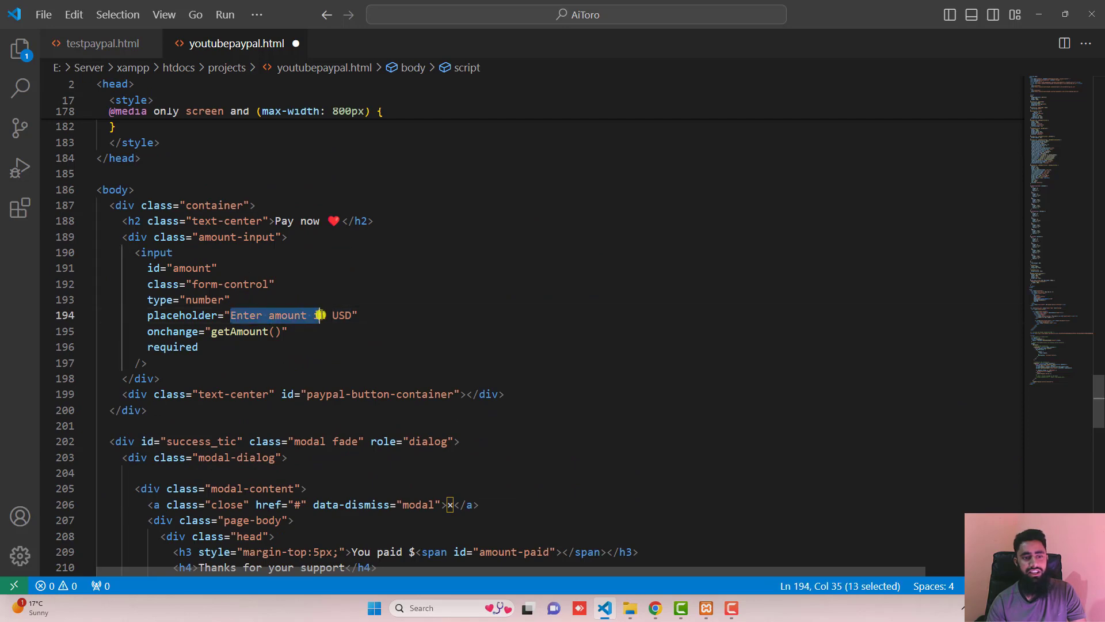
click(655, 607)
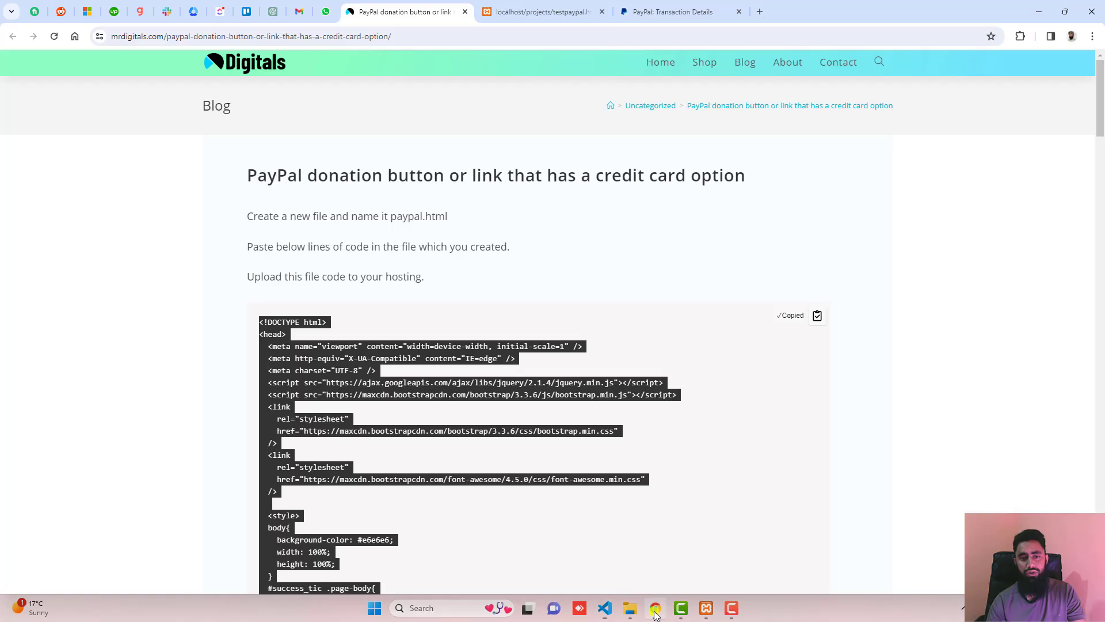
click(538, 11)
click(727, 81)
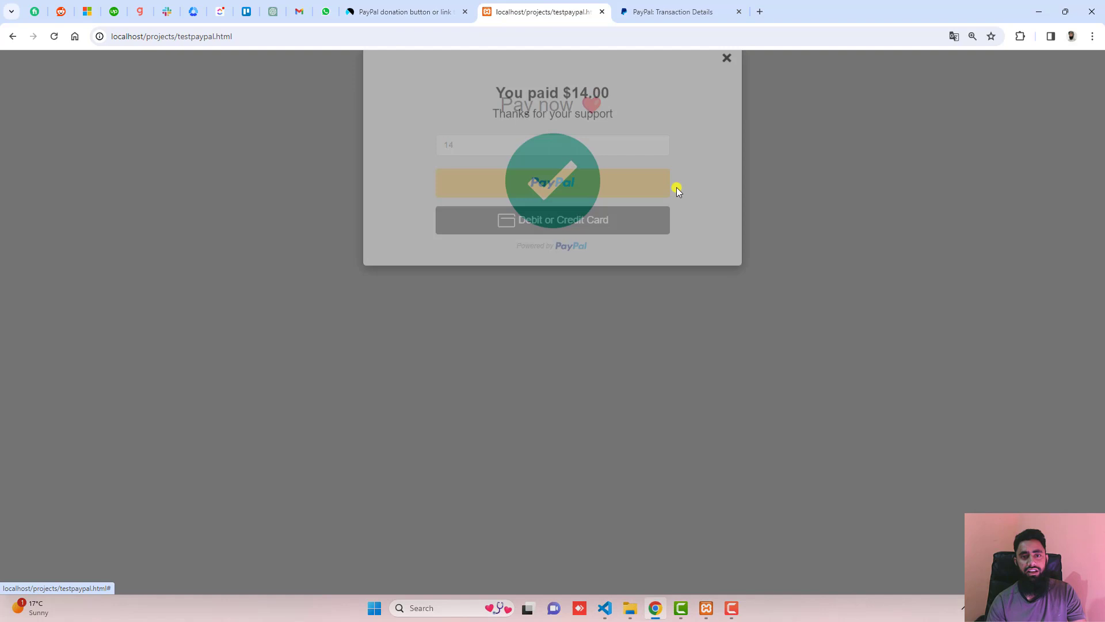
click(54, 35)
click(539, 145)
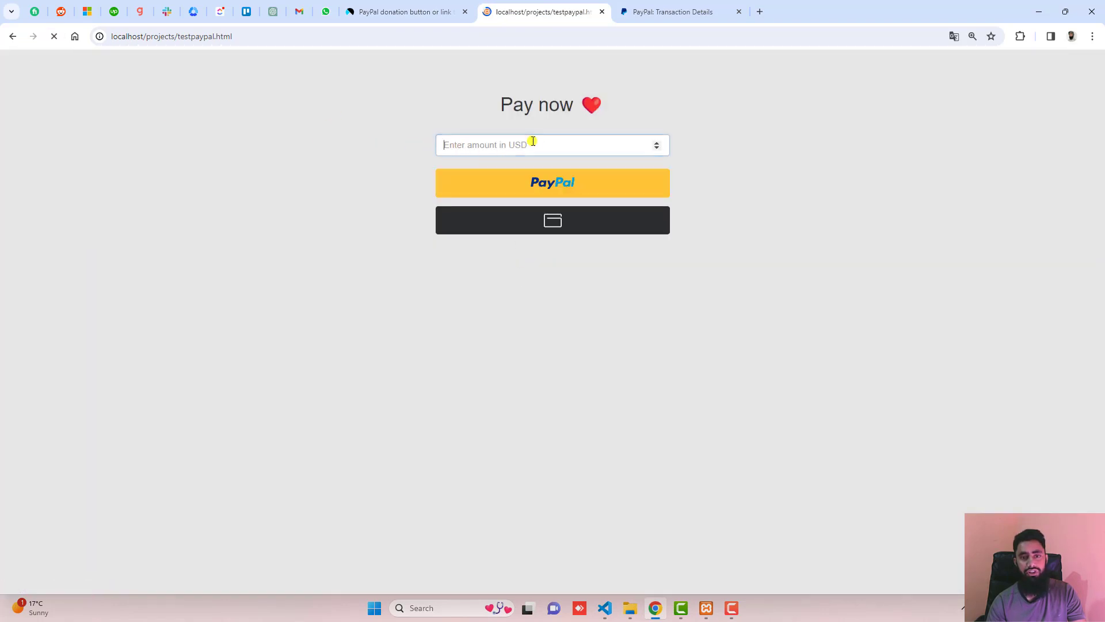
click(611, 611)
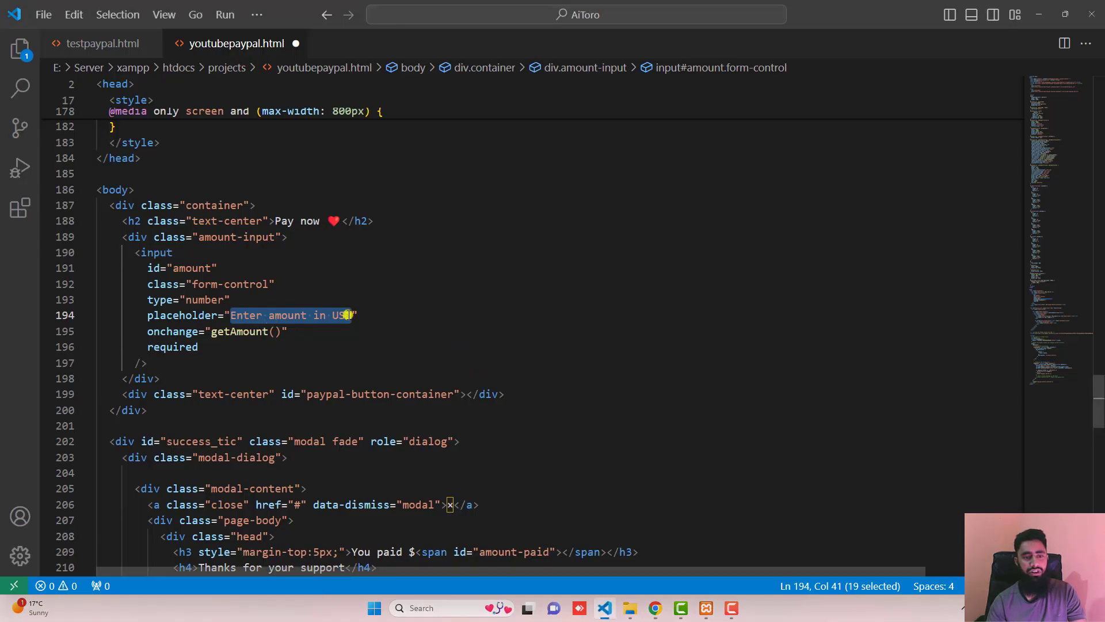
double_click(350, 315)
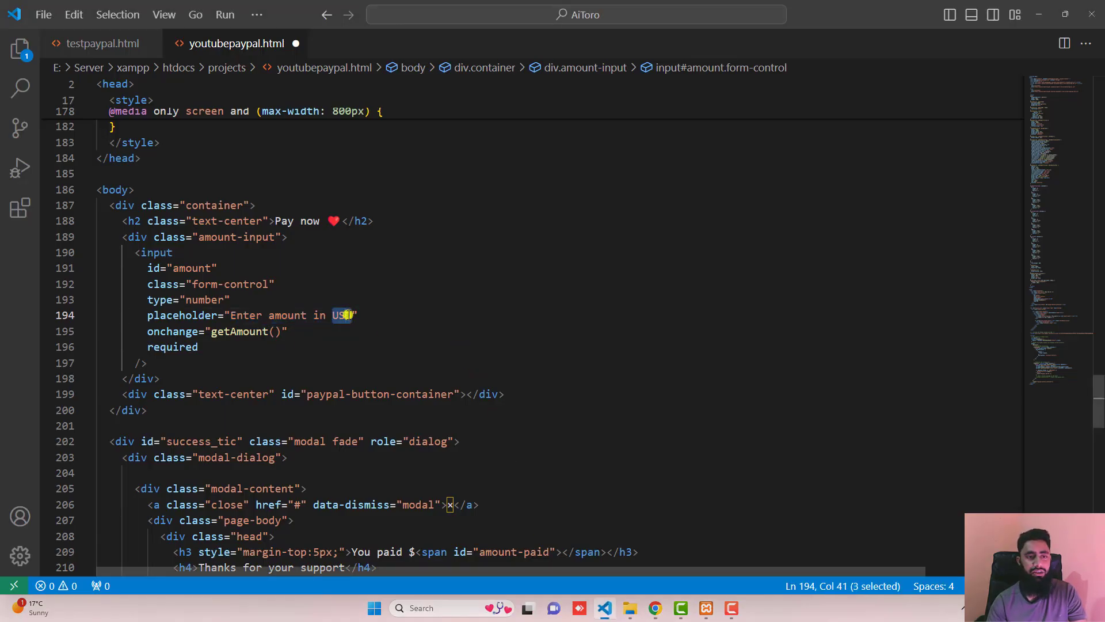
drag(274, 221, 342, 221)
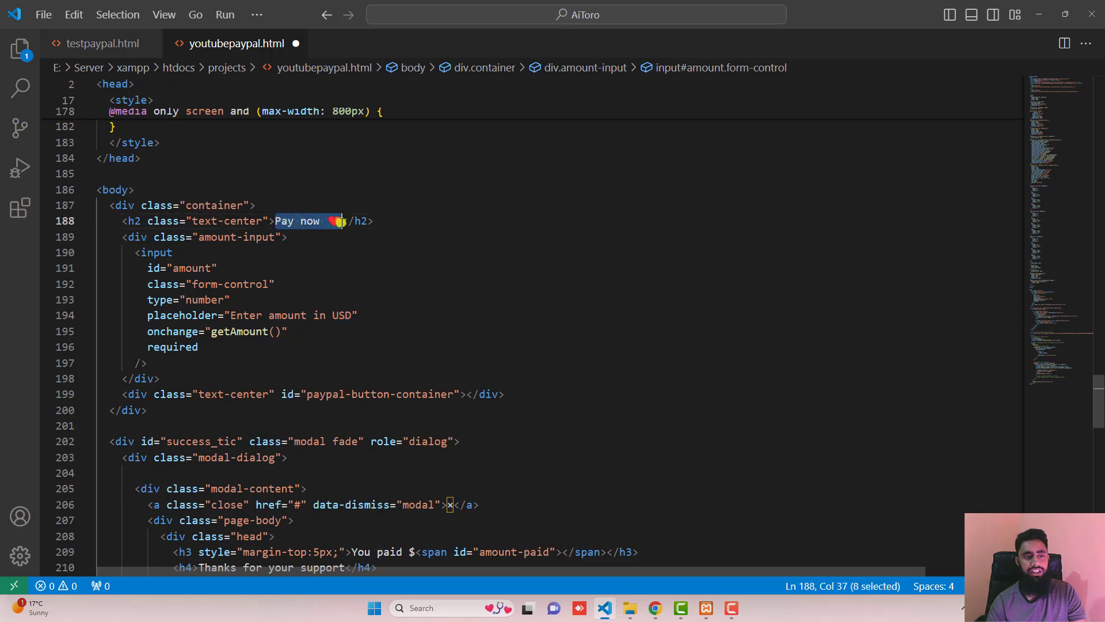
scroll(384, 336, down, 3)
scroll(401, 373, down, 3)
drag(408, 347, 416, 348)
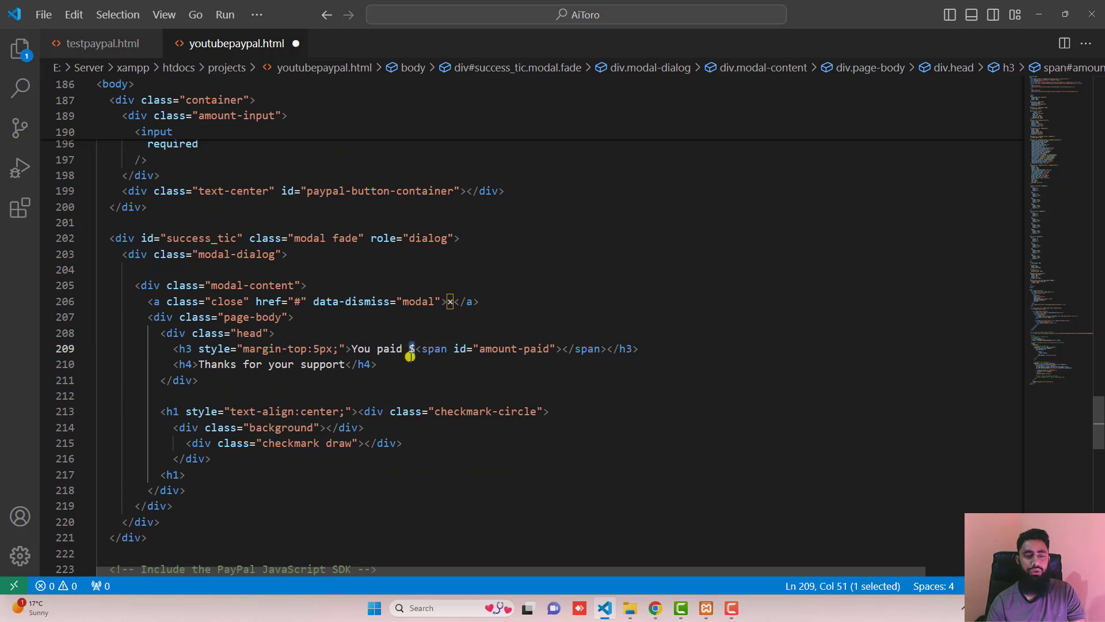
scroll(409, 354, up, 5)
scroll(410, 354, up, 5)
scroll(543, 390, up, 4)
Step: Load youtubepaypal.html in a new Chrome tab by editing the copied testpaypal URL
click(543, 359)
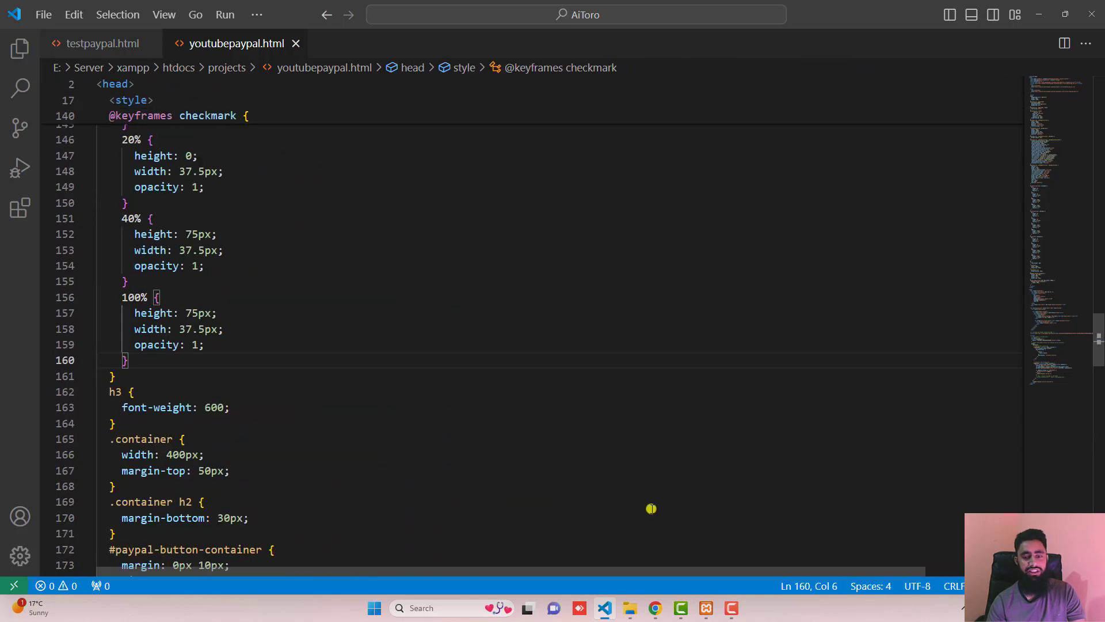
click(654, 608)
click(371, 36)
key(ctrl+c)
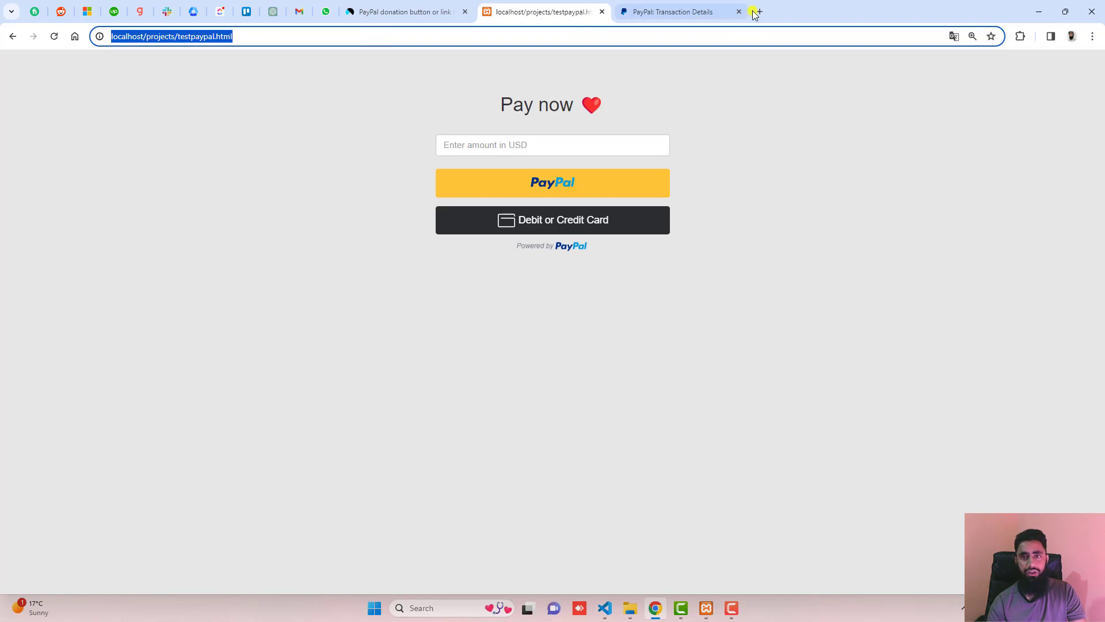
click(759, 11)
key(ctrl+v)
double_click(226, 35)
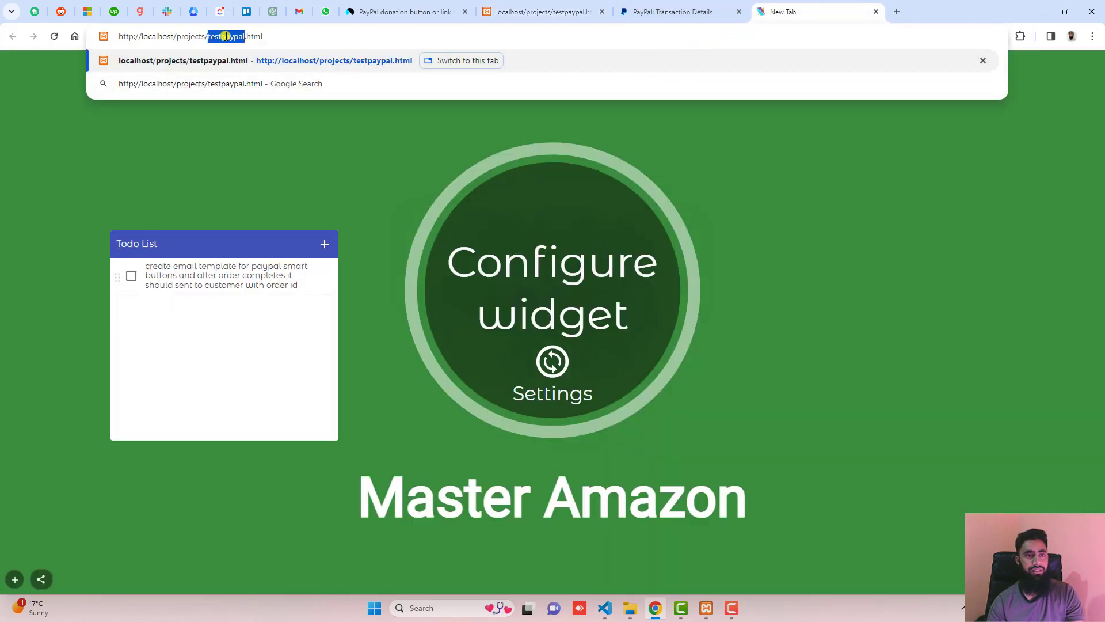
text(youtu)
text(bepaypal)
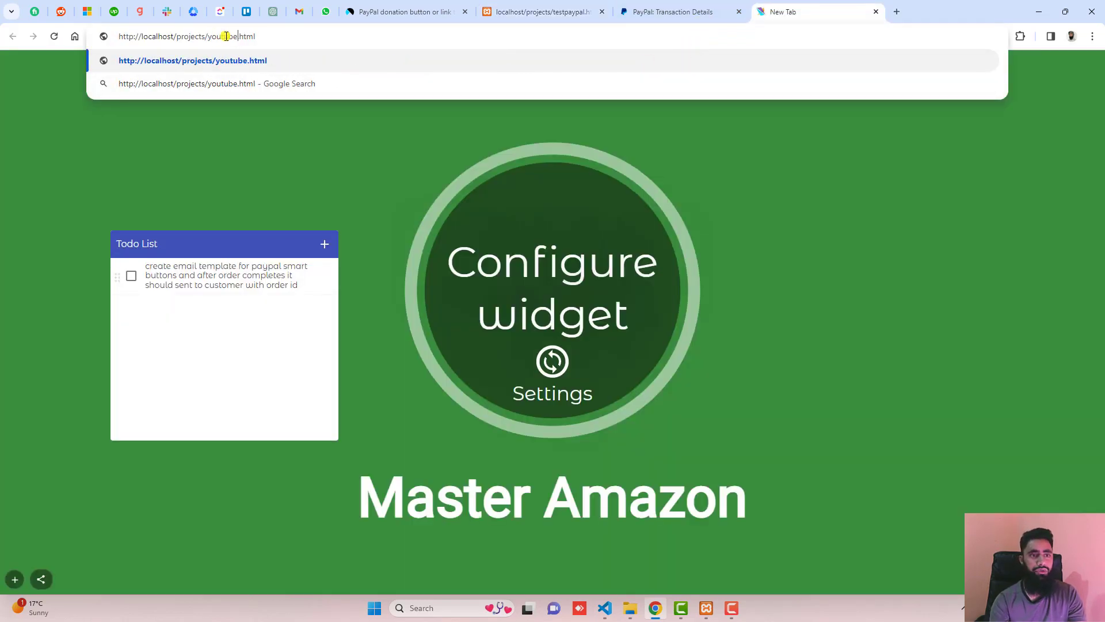
key(Return)
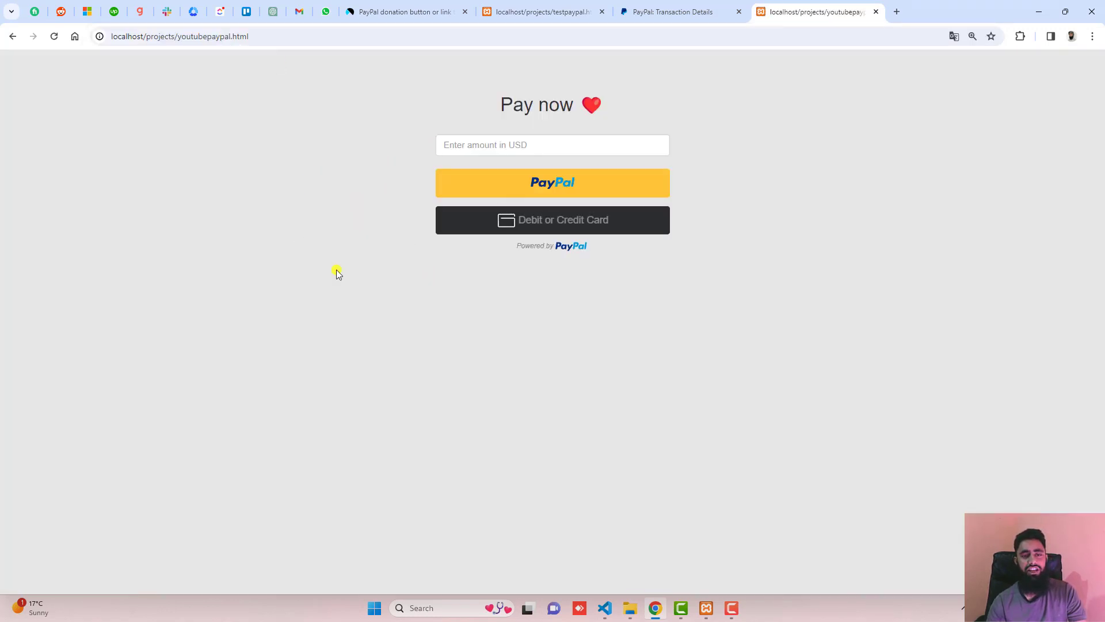
Step: Enter 11 as the amount, then open and close the debit or credit card form
click(511, 144)
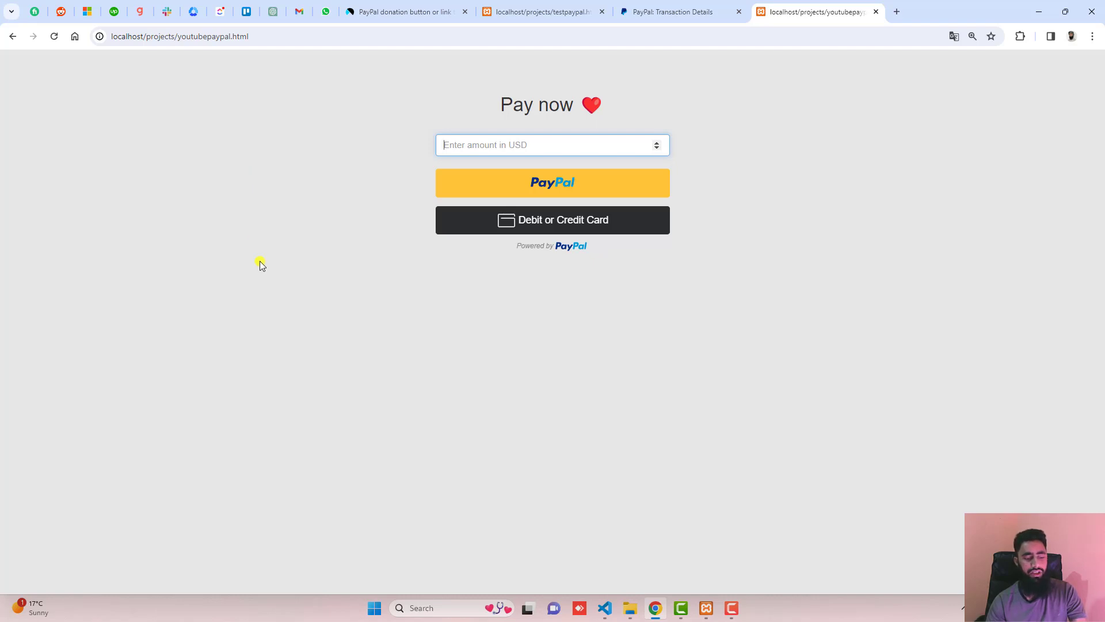
text(11)
click(534, 223)
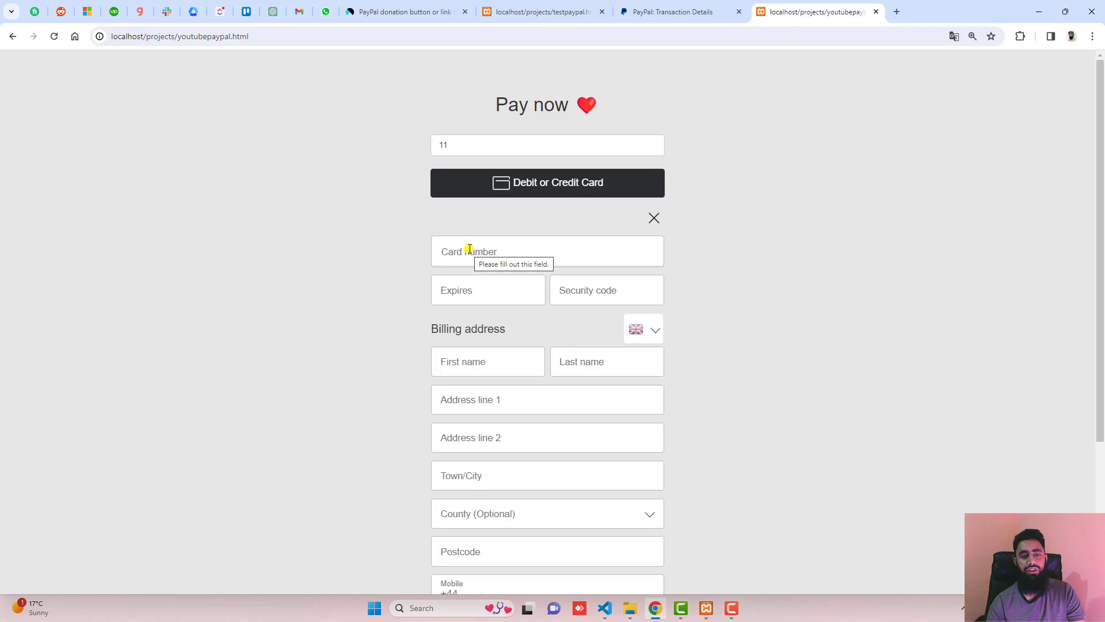
scroll(469, 251, down, 3)
scroll(484, 294, down, 2)
scroll(755, 372, up, 2)
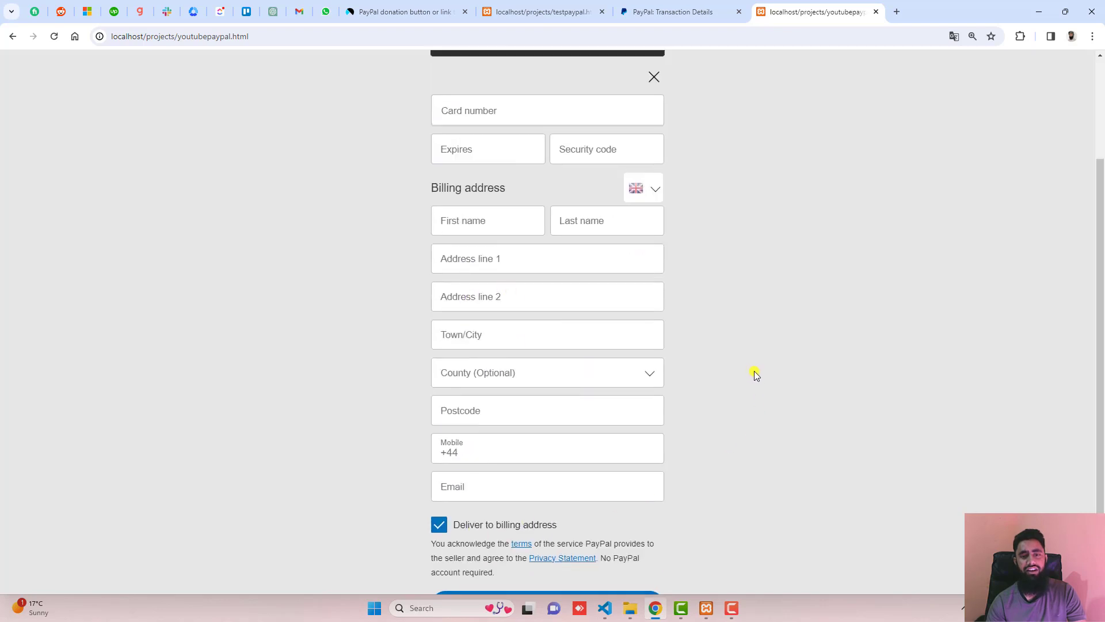
scroll(656, 380, up, 2)
scroll(657, 380, down, 5)
scroll(682, 406, up, 5)
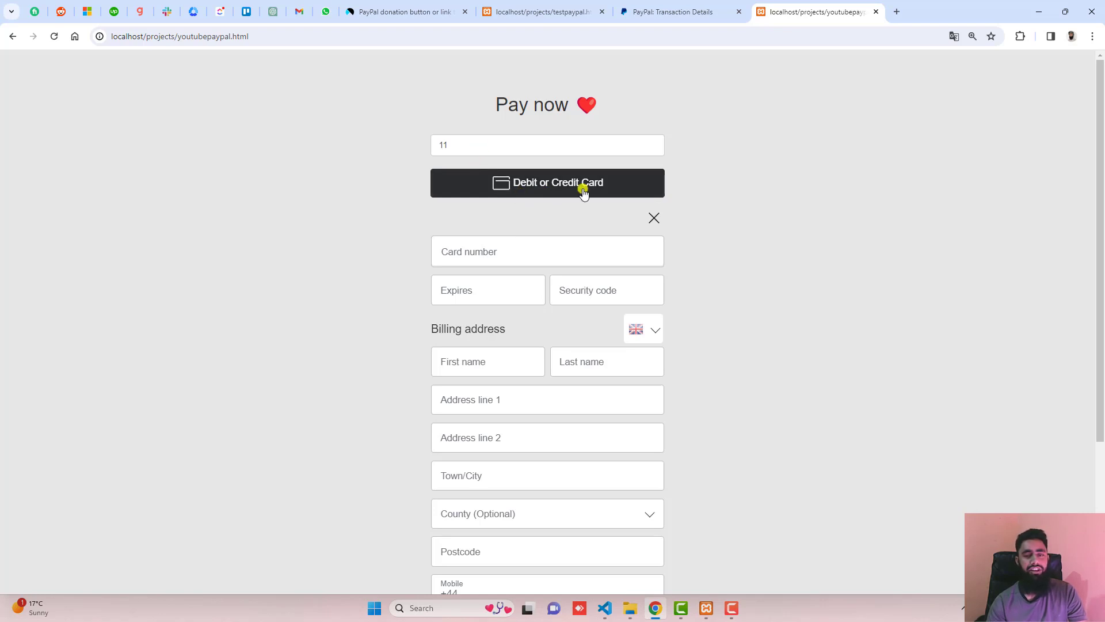
click(653, 218)
Step: Pay the $11.00 through PayPal checkout, confirming 'You paid $11.00'
click(531, 190)
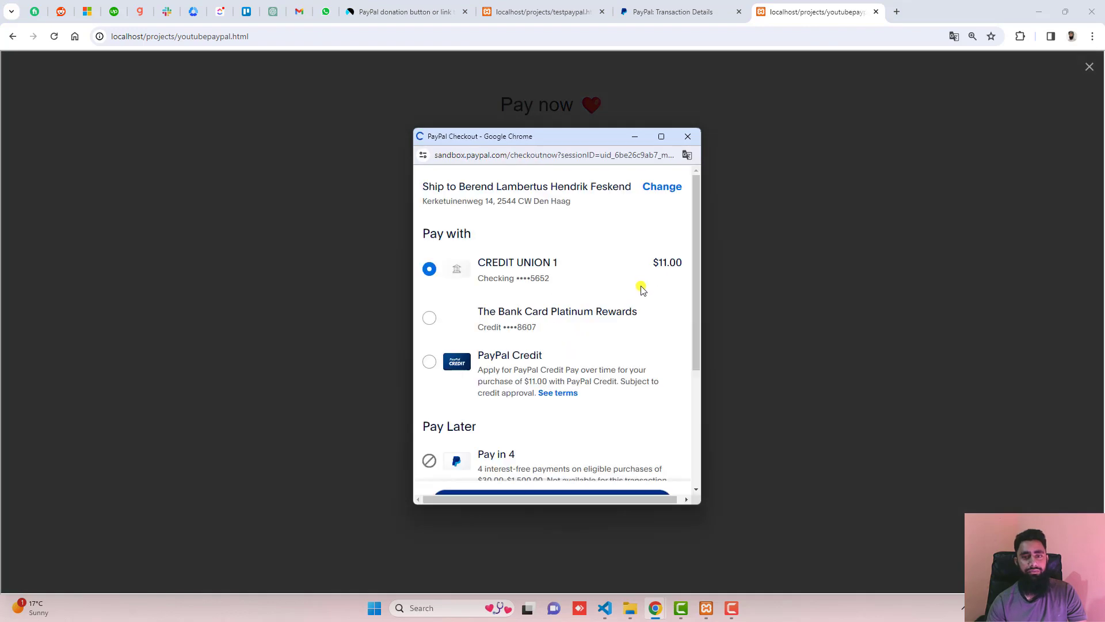
click(562, 450)
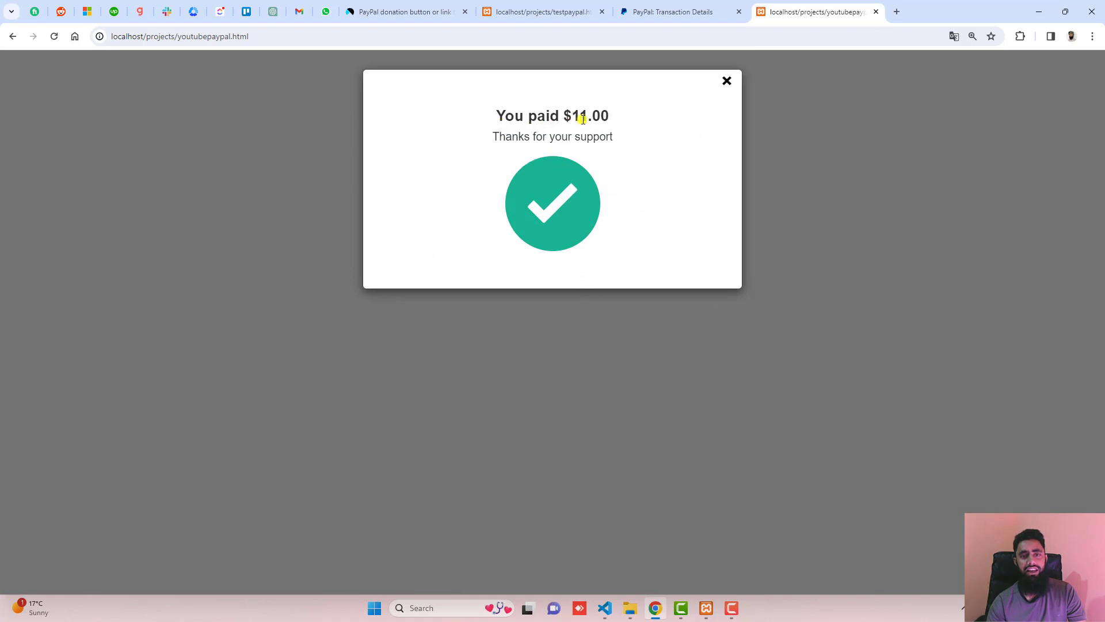
click(682, 11)
Step: Reload Sandbox, open the top $11.00 Dashboard payment, and select 'Software Service'
key(F5)
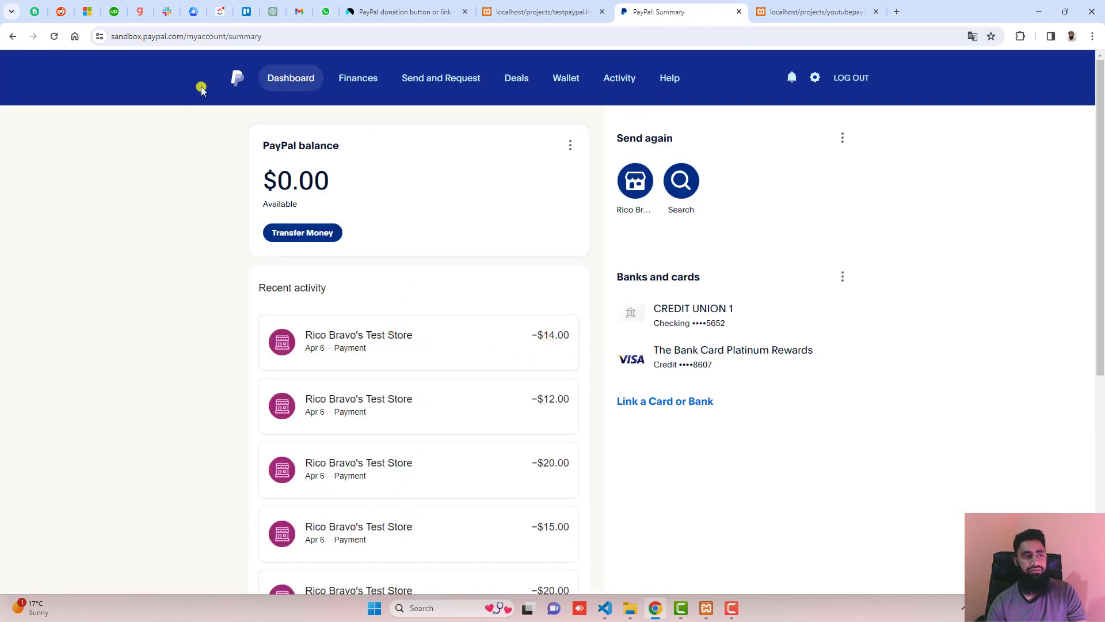
click(357, 77)
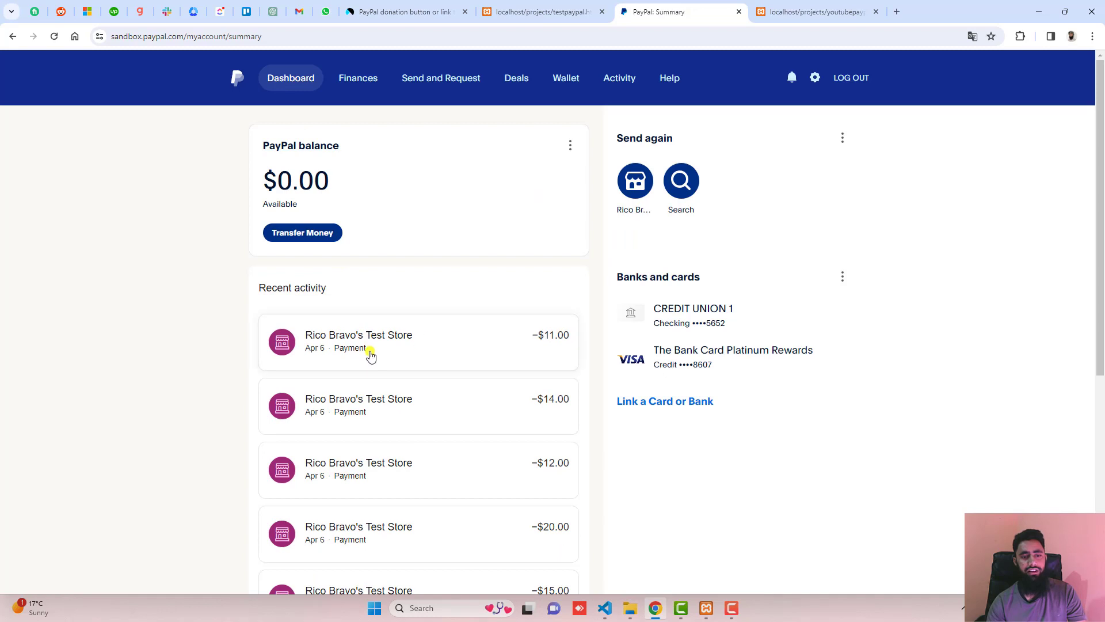
click(484, 345)
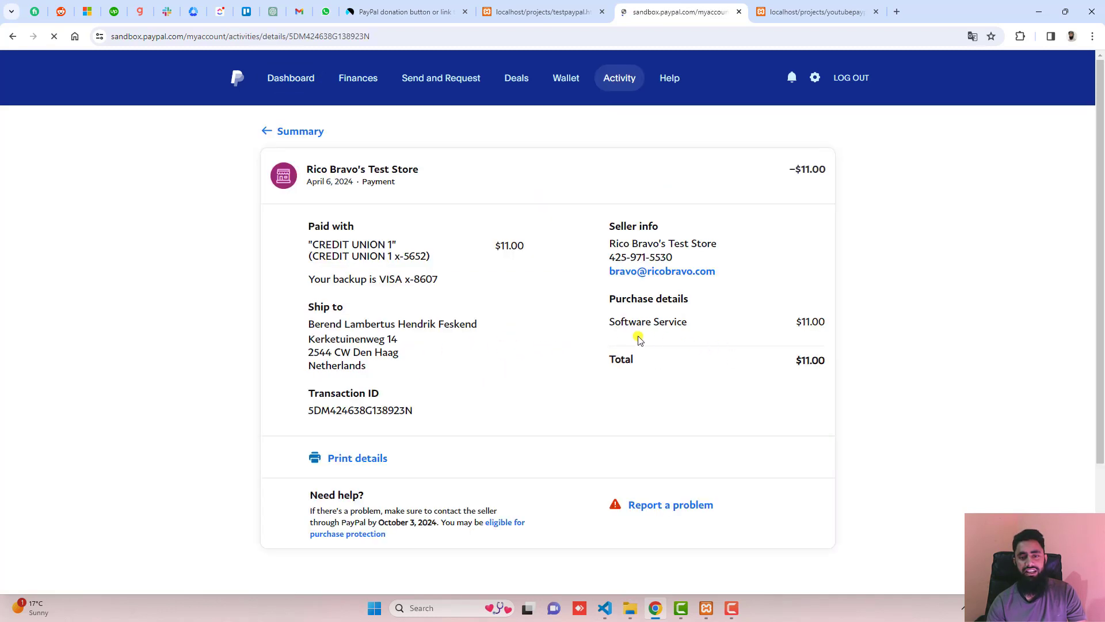
drag(610, 322, 691, 322)
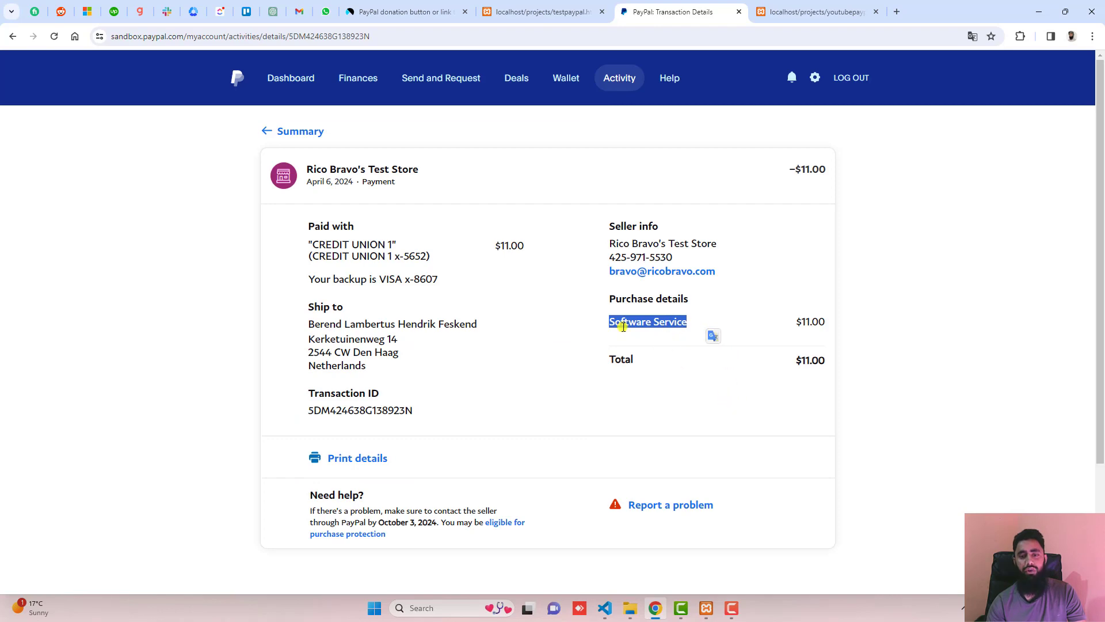
Step: Select the "Software Service" description string in the createOrder code of youtubepaypal.html
click(605, 608)
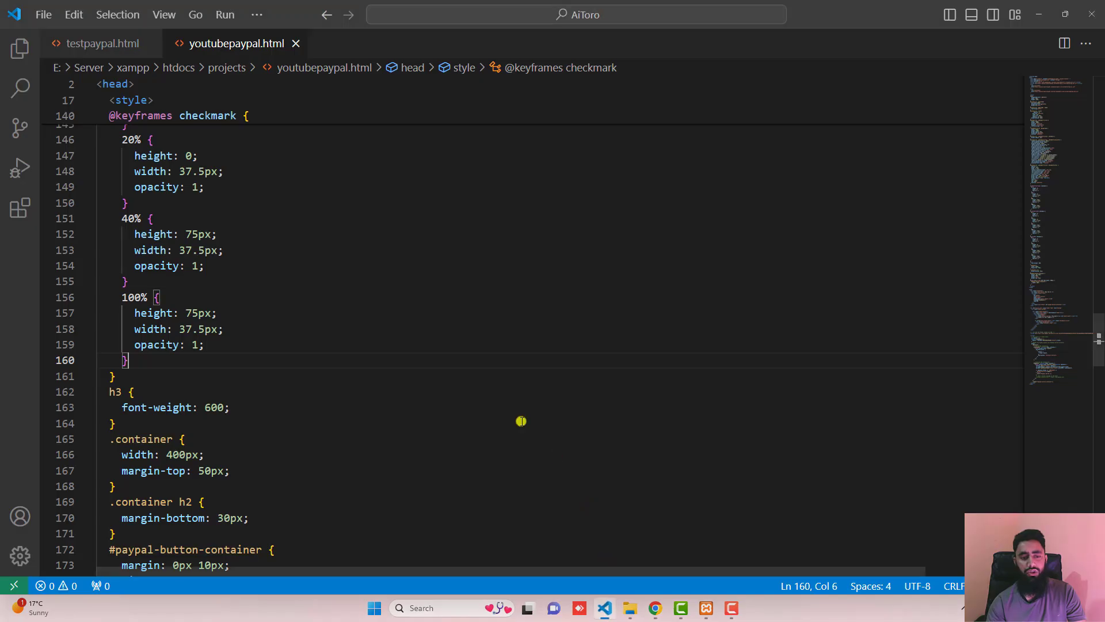
drag(1101, 301, 1100, 481)
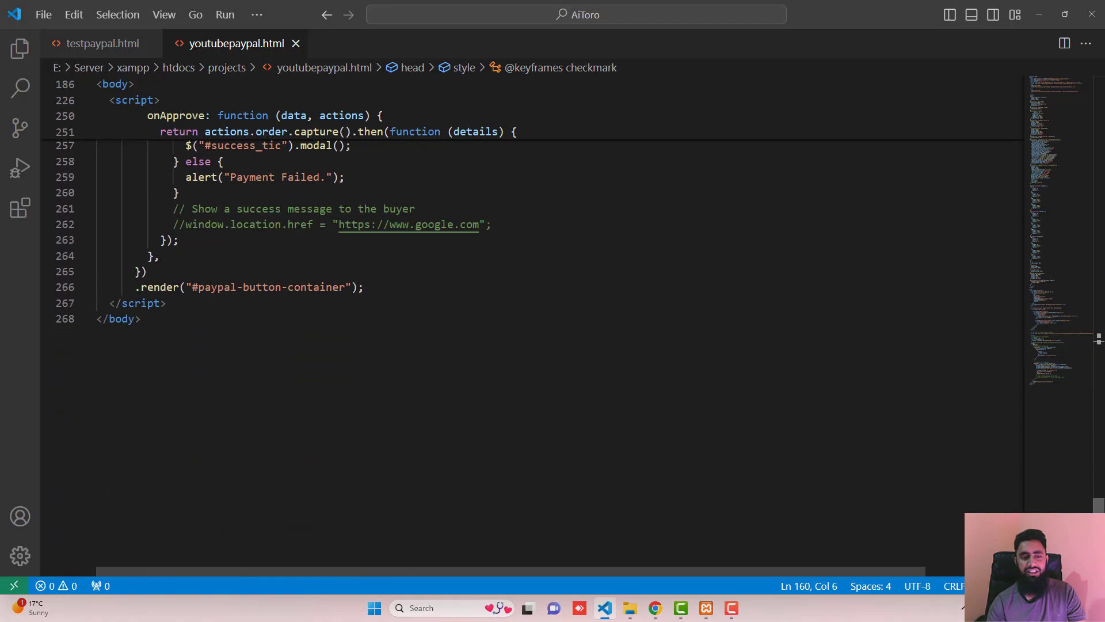
scroll(449, 397, up, 3)
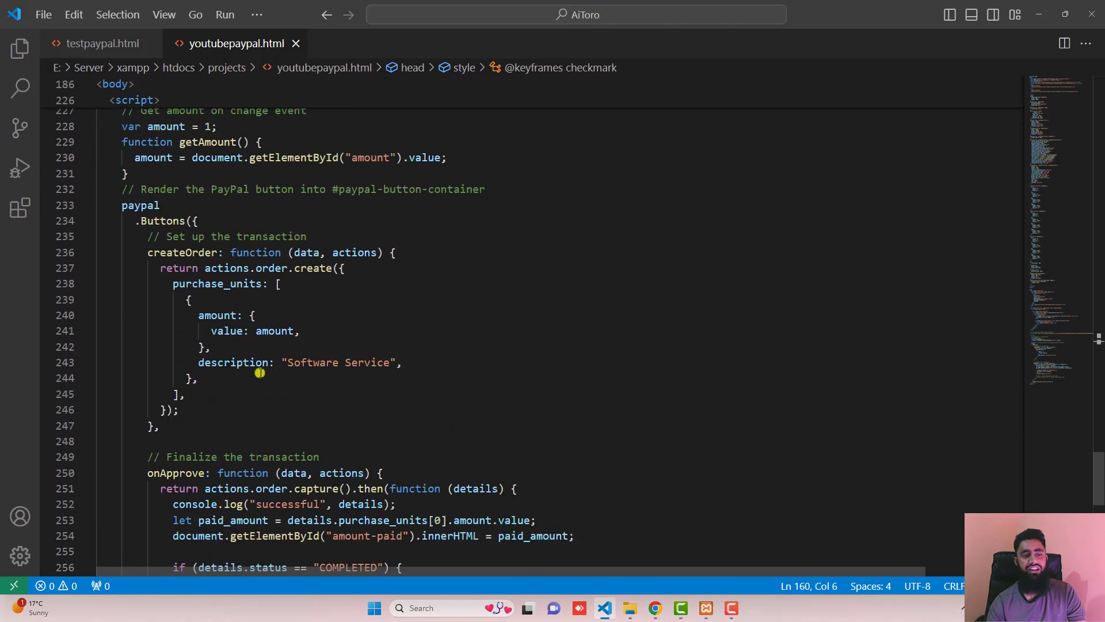
drag(287, 362, 390, 362)
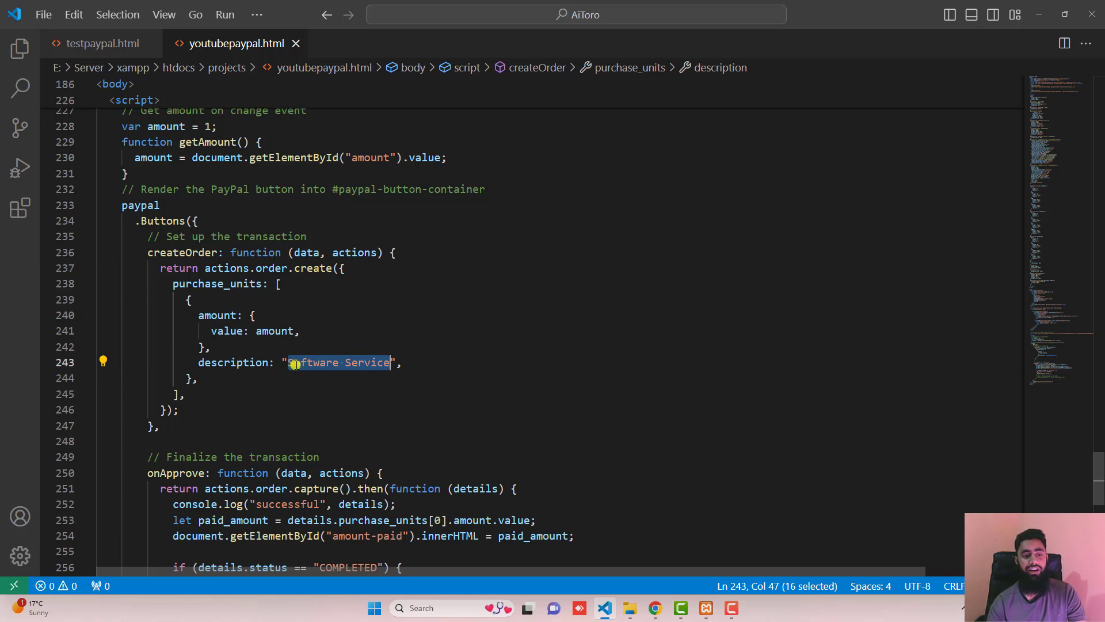
Step: Return to the testpaypal page in Chrome, inspect it in DevTools, then close DevTools
key(alt+Tab)
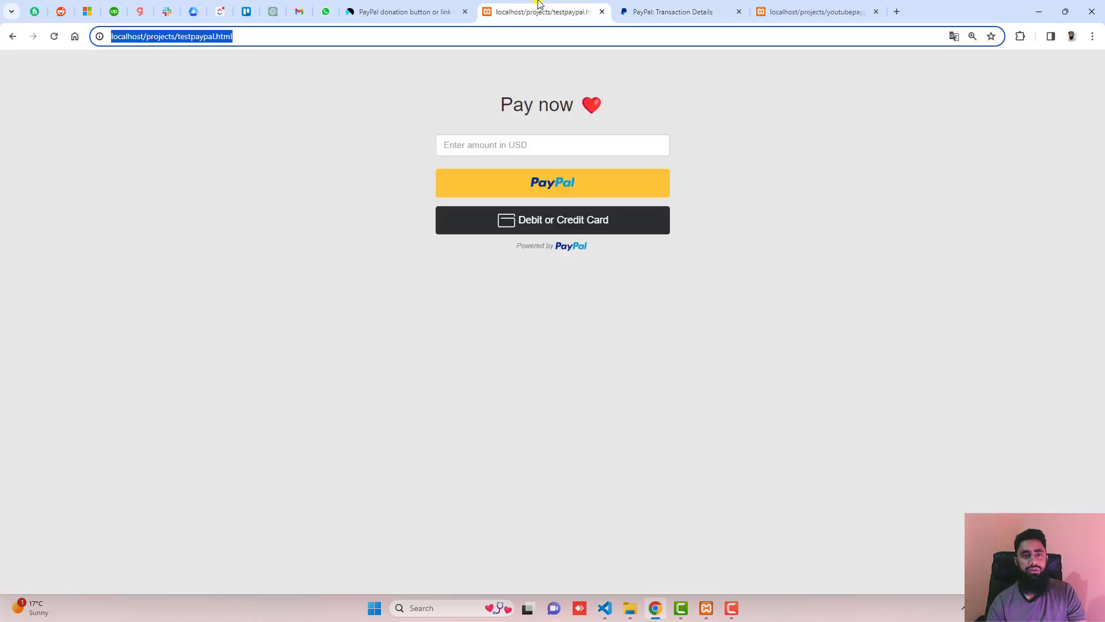
right_click(383, 212)
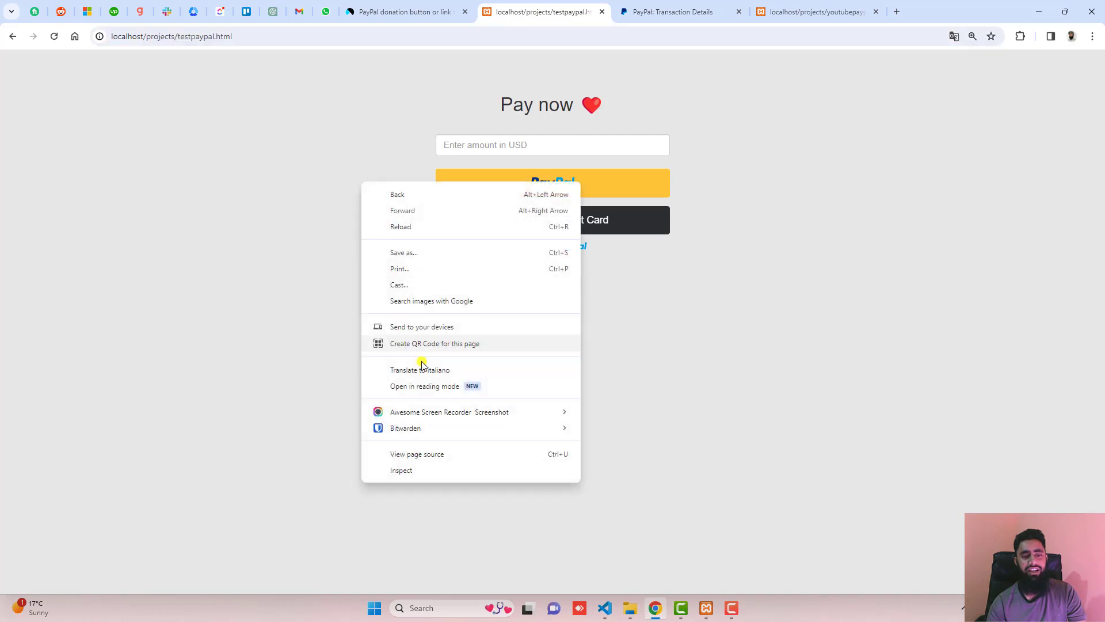
click(409, 471)
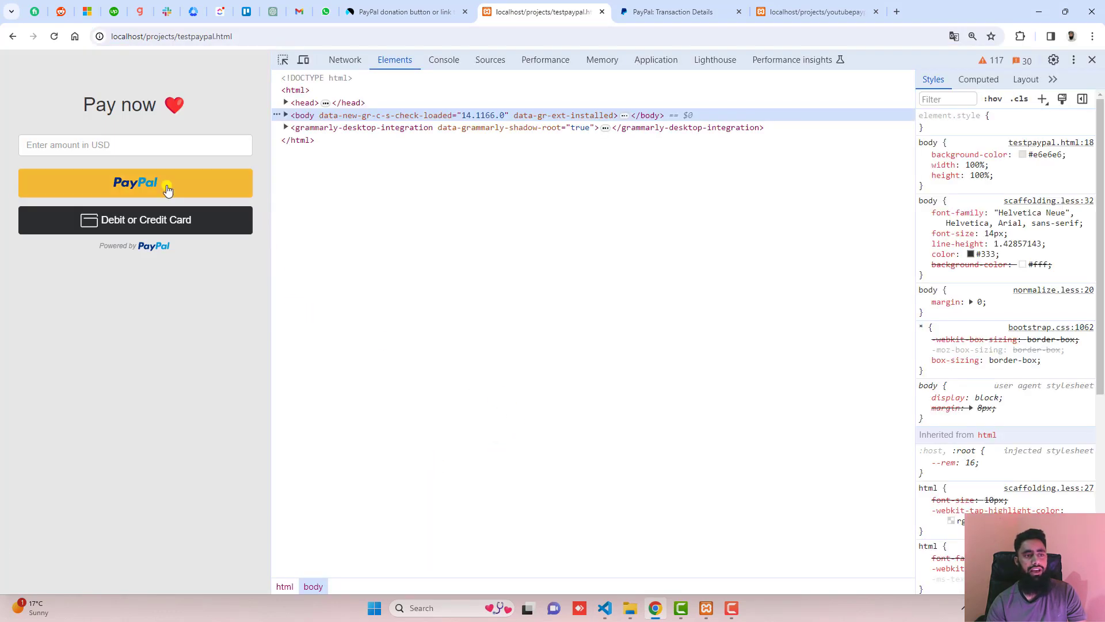
click(1092, 60)
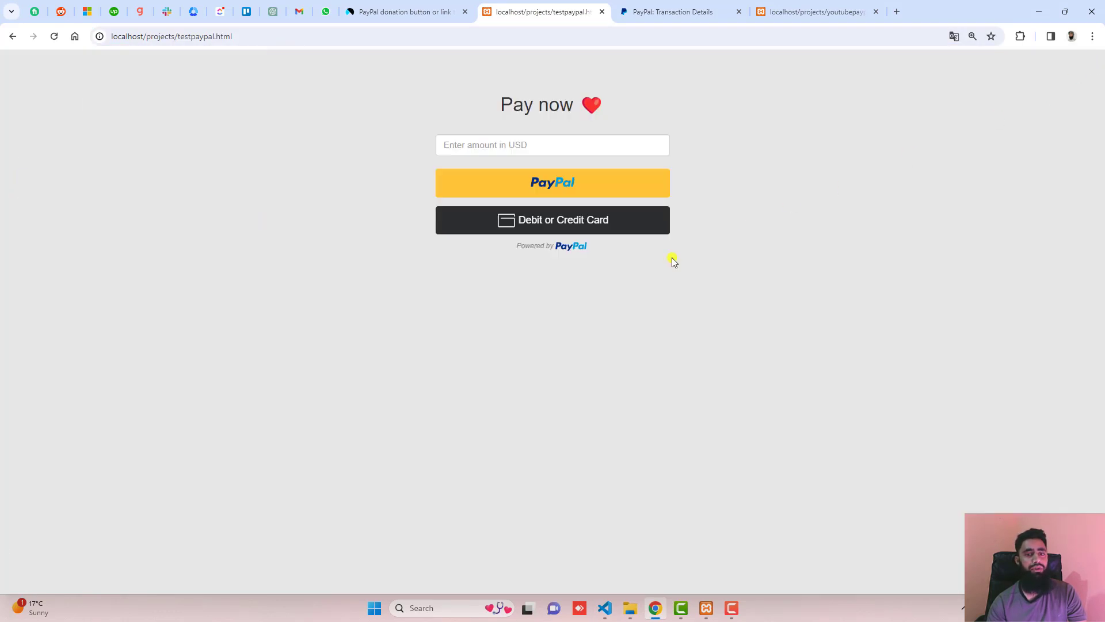